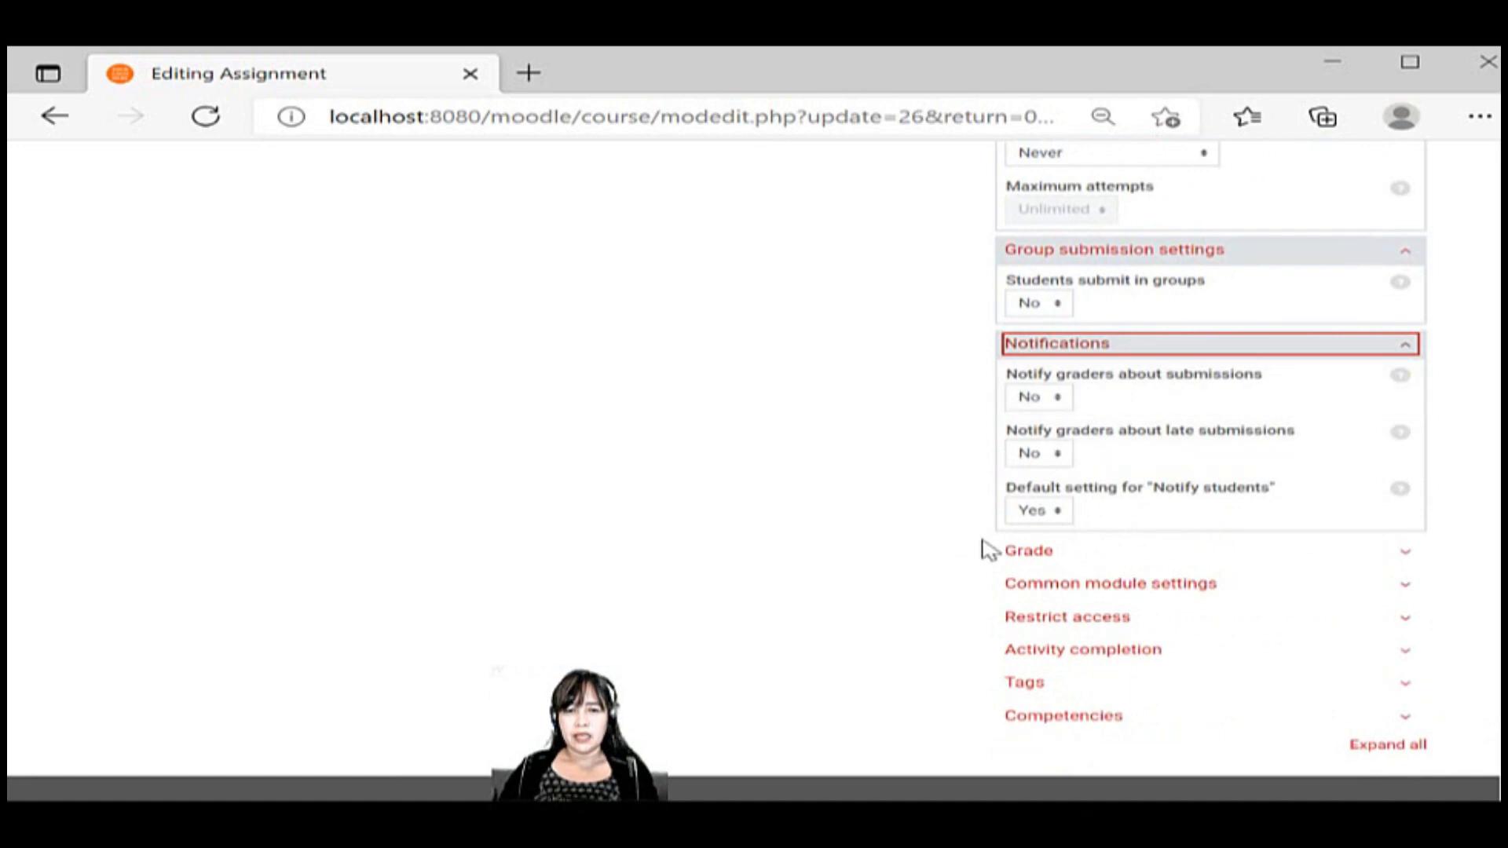
Expand the Grade settings, choose Point as the grade type, and review the maximum grade, grading method and marking options
{"action": "left_click", "coordinate": [1035, 558]}
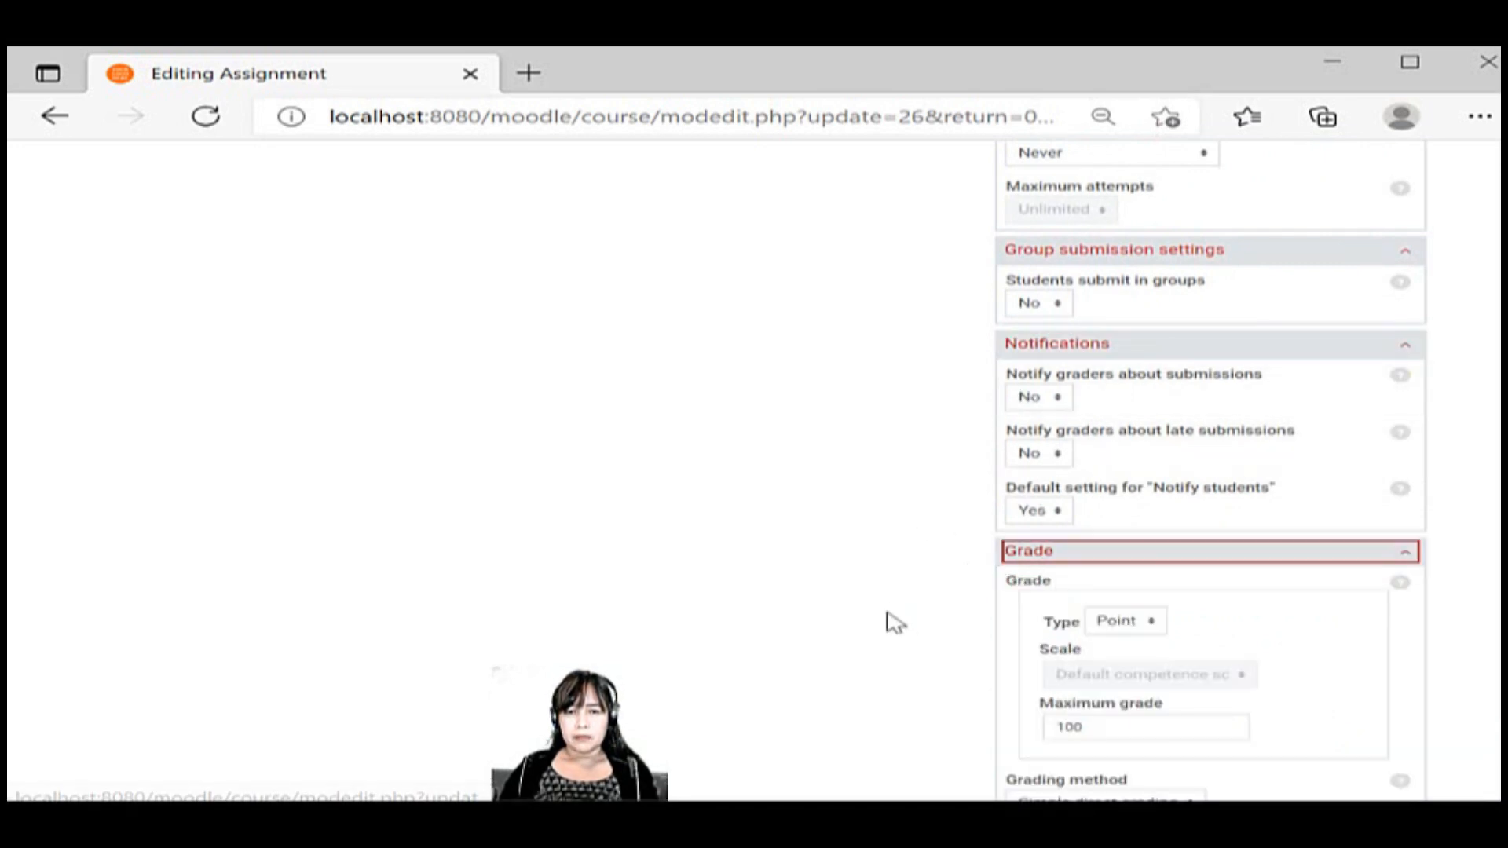
{"action": "scroll", "coordinate": [894, 623], "scroll_direction": "down", "scroll_amount": 3}
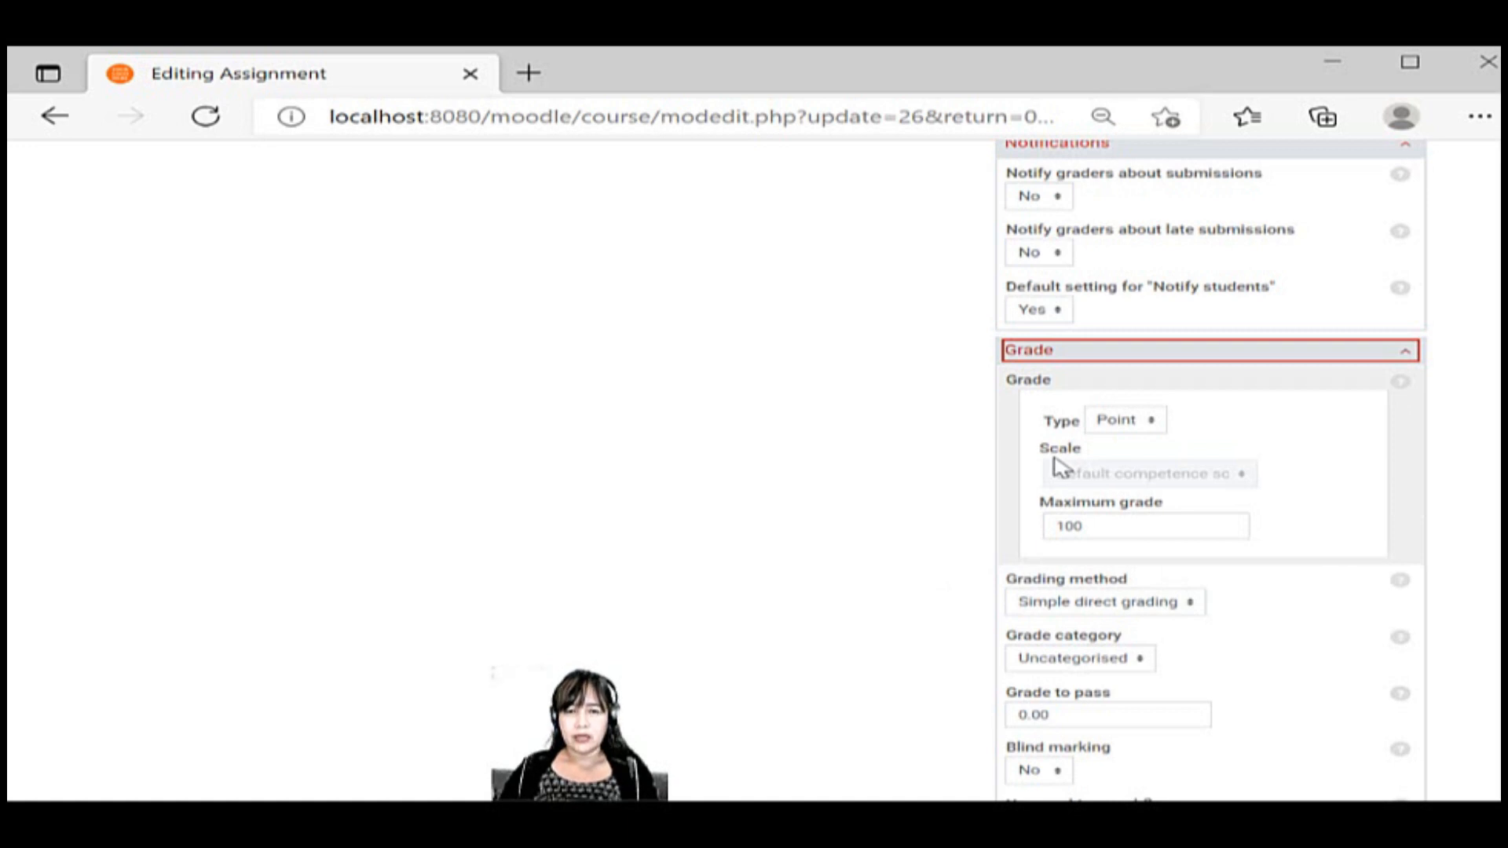
{"action": "left_click", "coordinate": [1102, 429]}
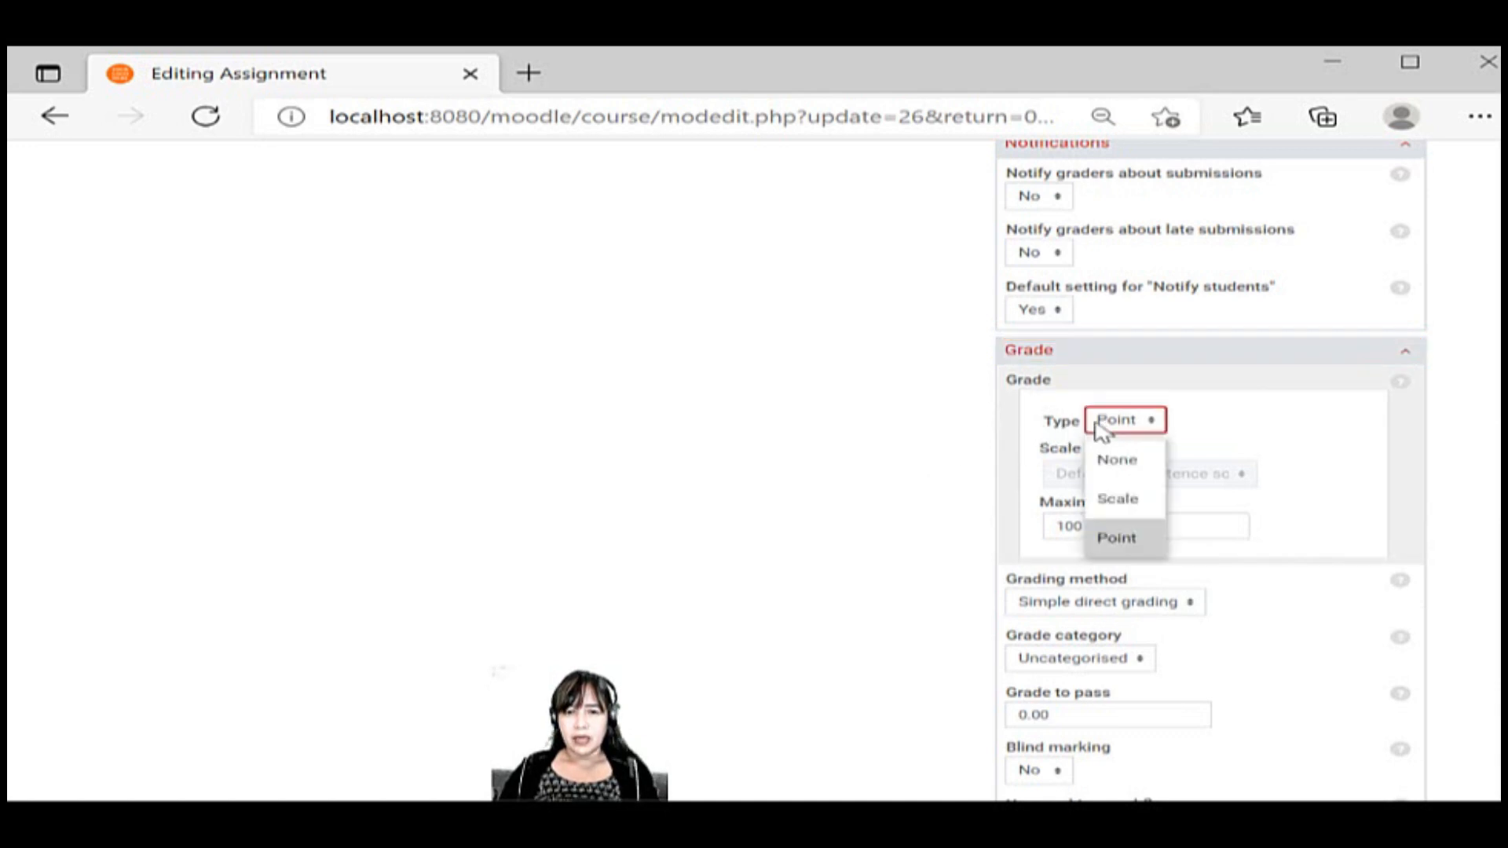
{"action": "left_click", "coordinate": [1123, 539]}
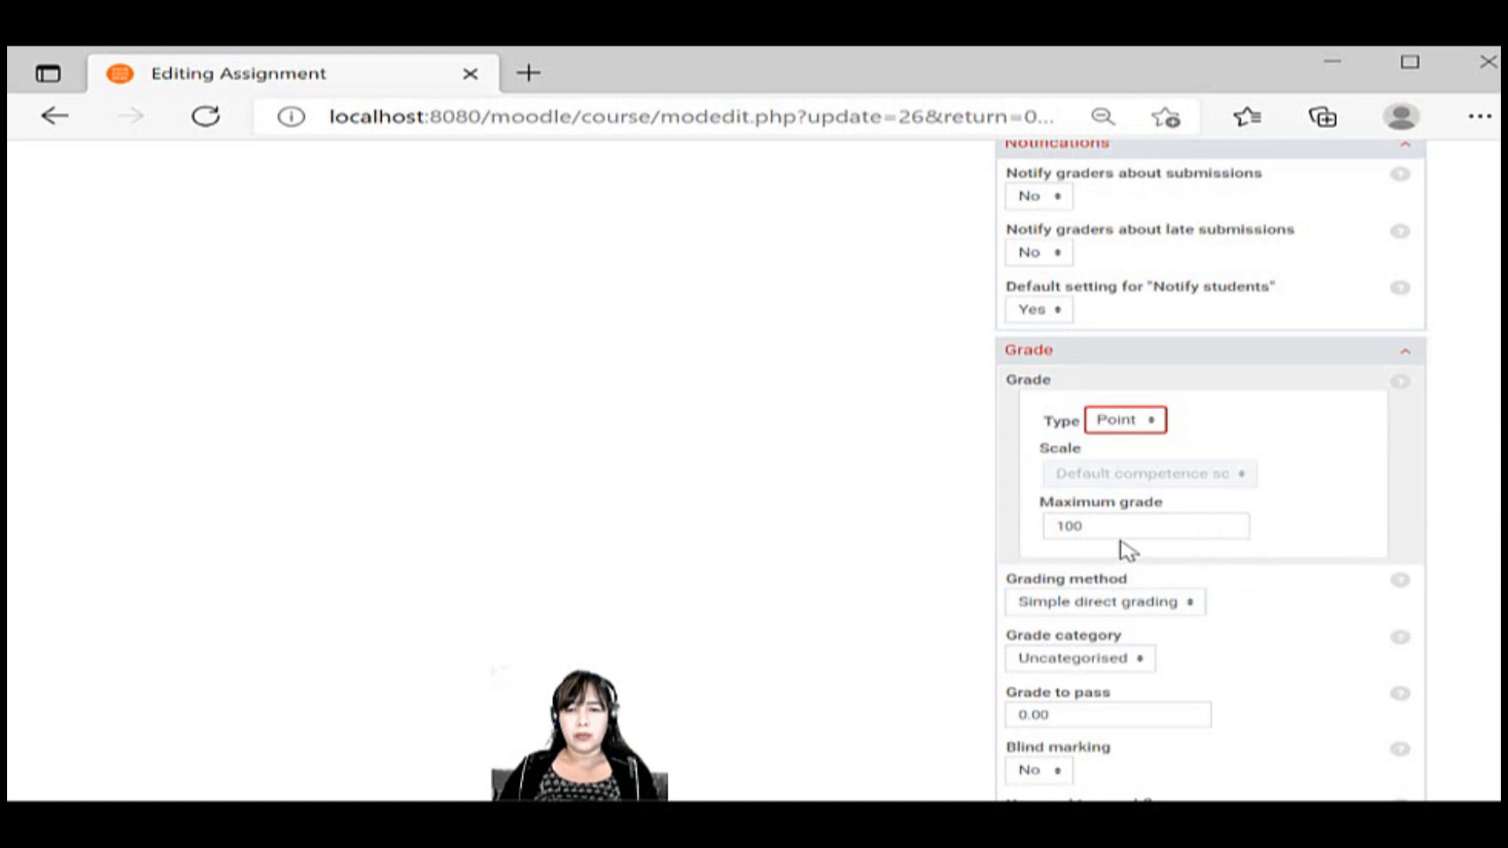
{"action": "left_click_drag", "start_coordinate": [1097, 528], "coordinate": [1017, 549]}
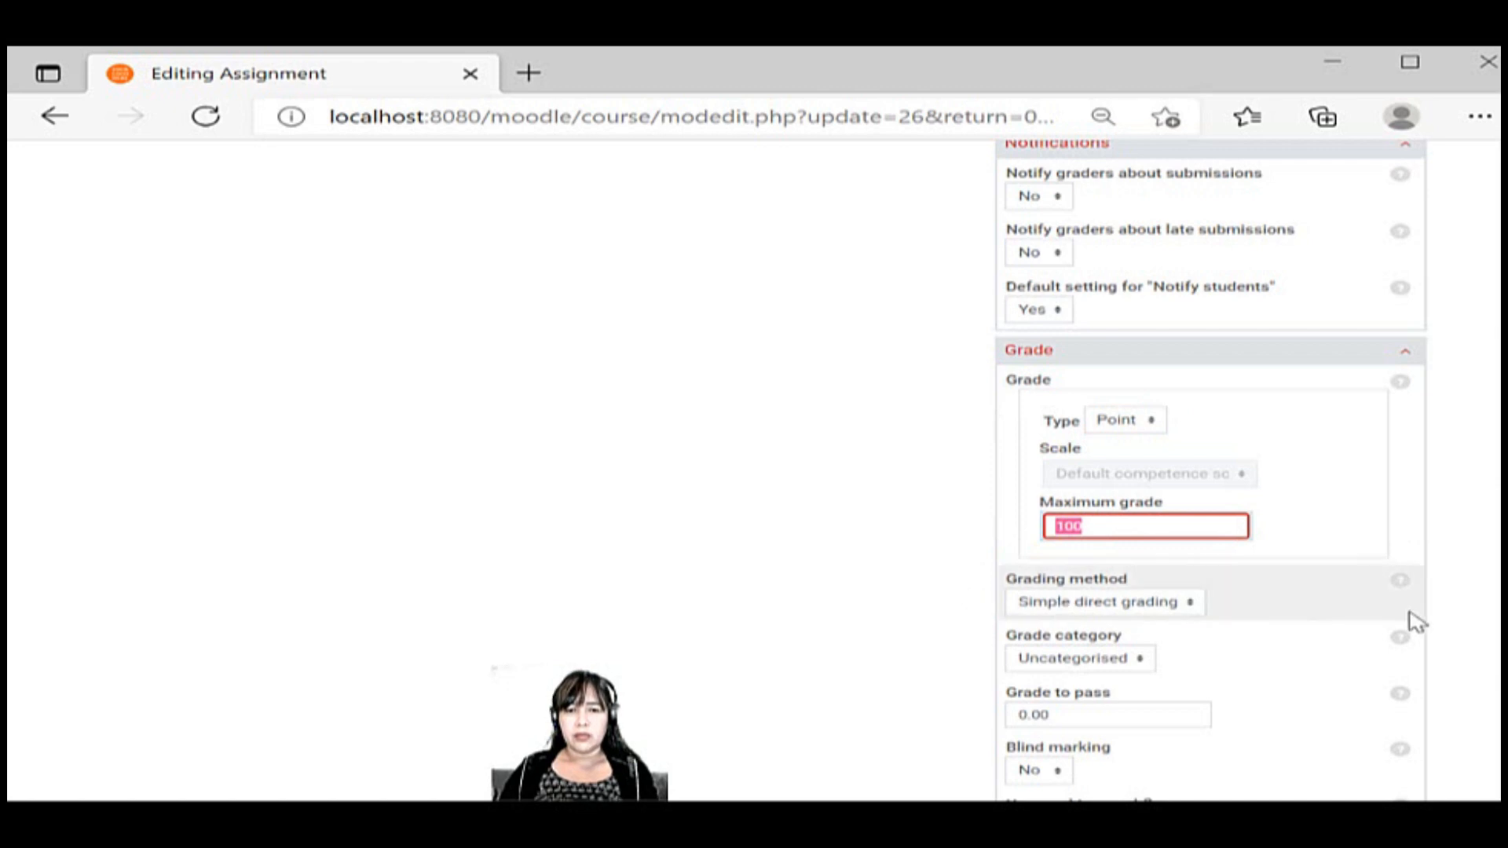
{"action": "left_click_drag", "start_coordinate": [1501, 615], "coordinate": [1489, 671]}
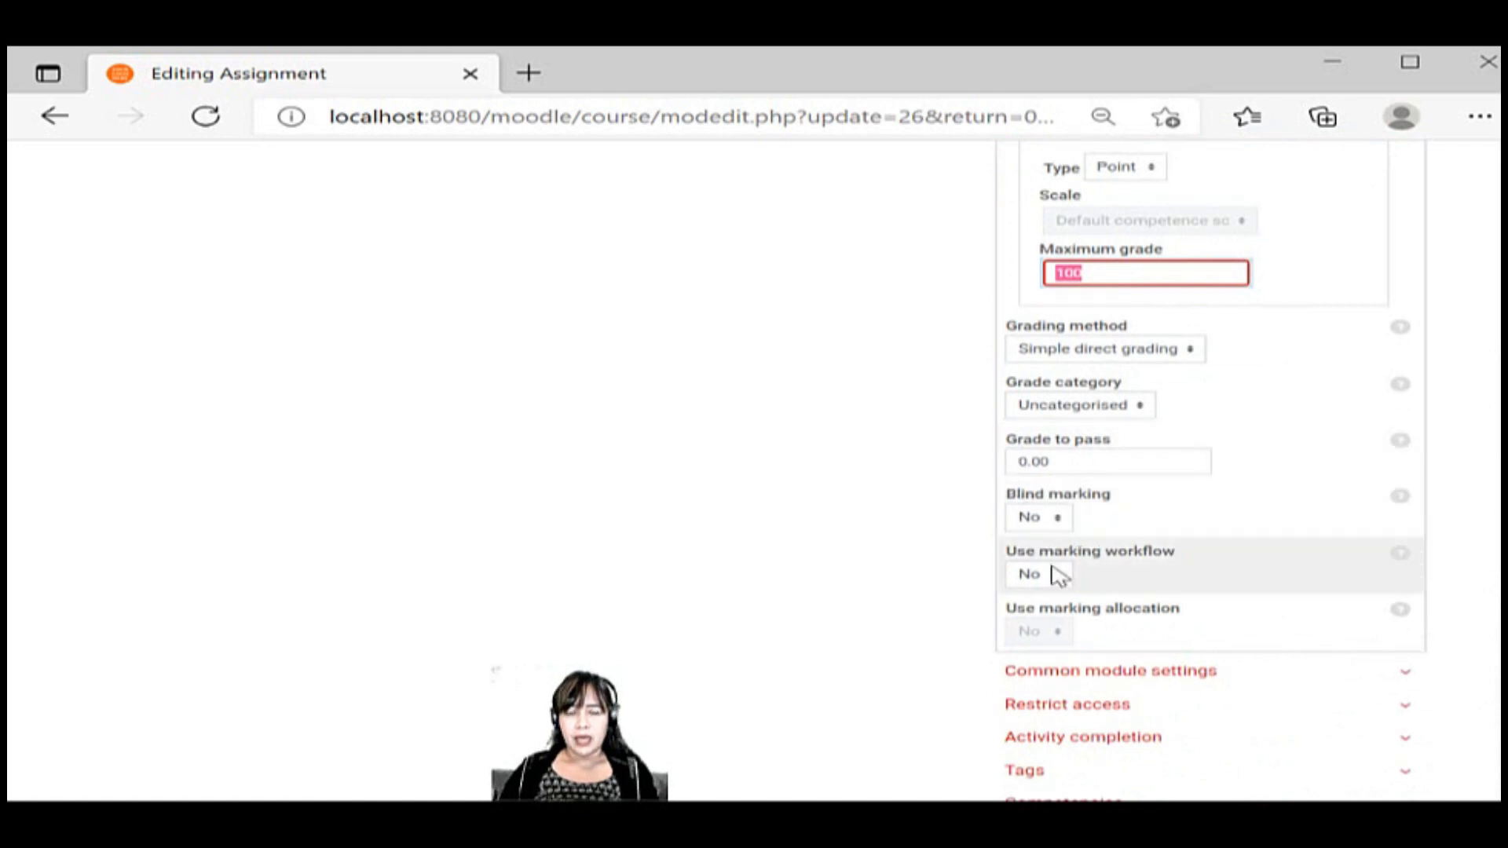
{"action": "scroll", "coordinate": [1486, 659], "scroll_direction": "down", "scroll_amount": 2}
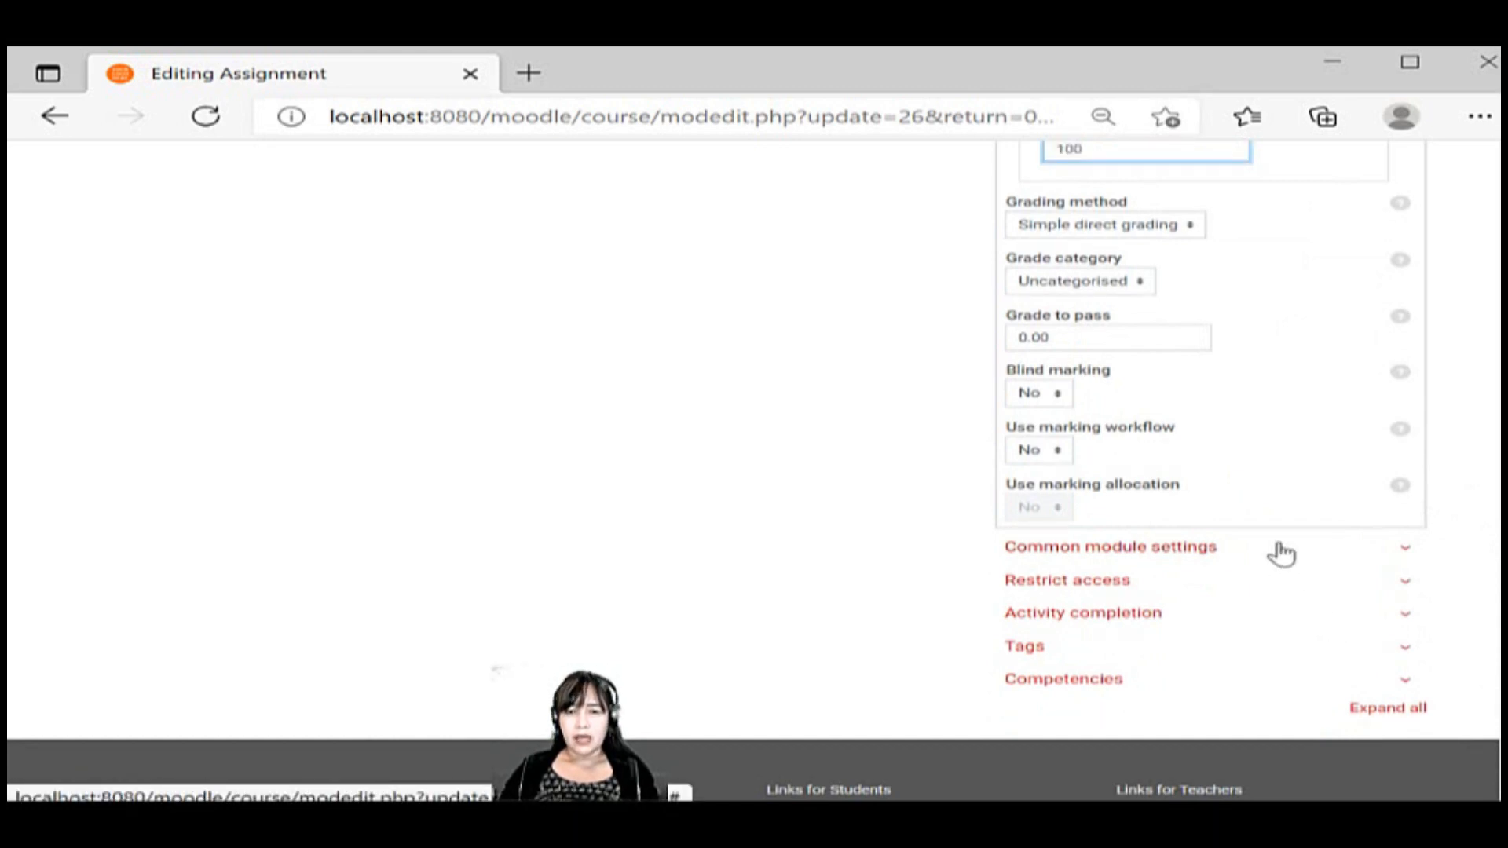
Expand the Common module settings, Restrict access and Activity completion sections and review their options
{"action": "left_click", "coordinate": [1280, 554]}
{"action": "scroll", "coordinate": [1288, 572], "scroll_direction": "down", "scroll_amount": 2}
{"action": "scroll", "coordinate": [1294, 574], "scroll_direction": "down", "scroll_amount": 2}
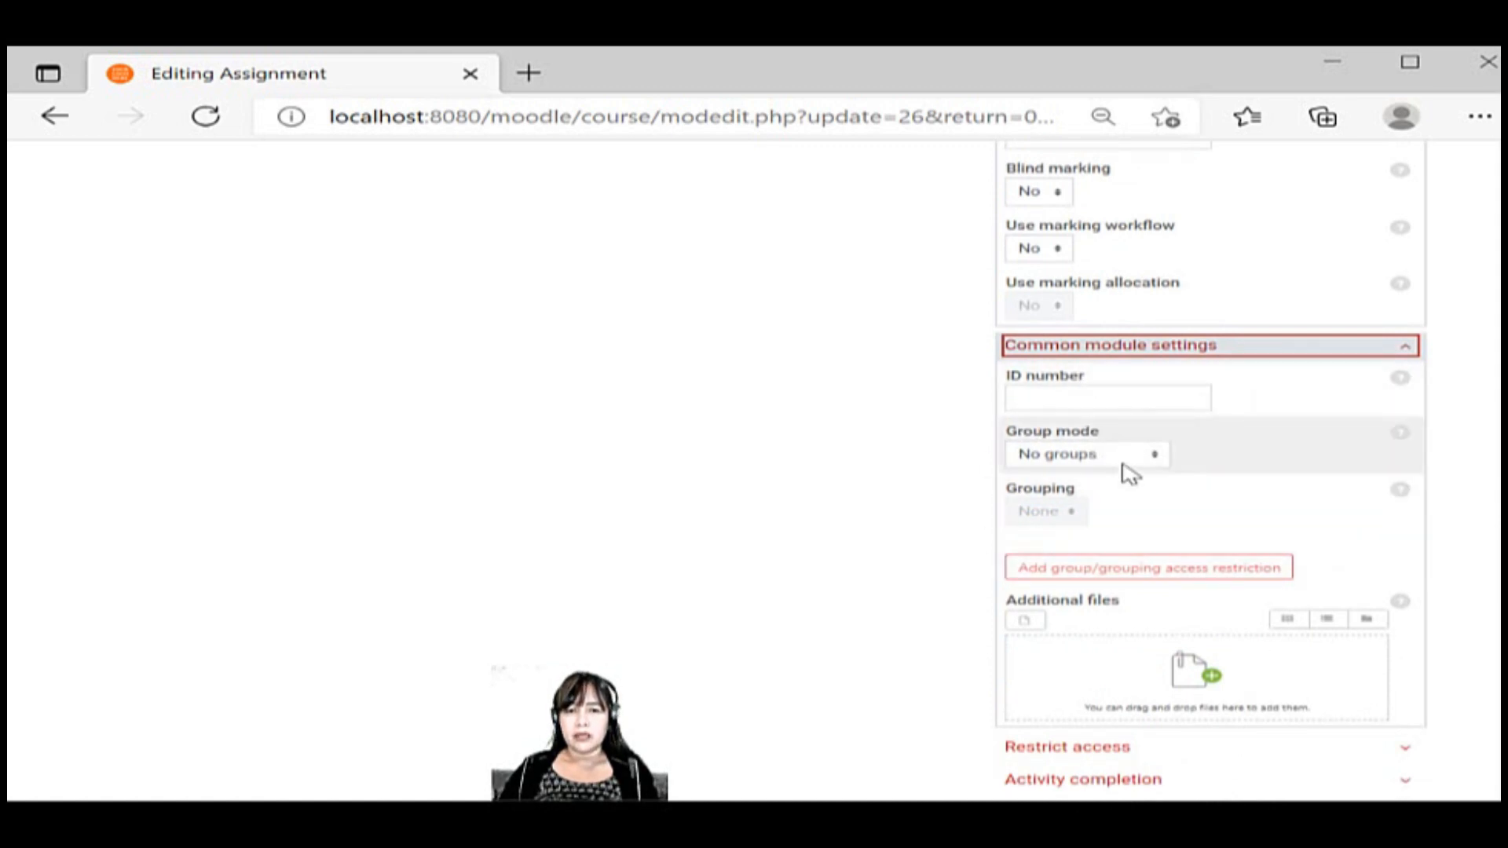
{"action": "scroll", "coordinate": [1187, 628], "scroll_direction": "down", "scroll_amount": 2}
{"action": "scroll", "coordinate": [1188, 628], "scroll_direction": "down", "scroll_amount": 2}
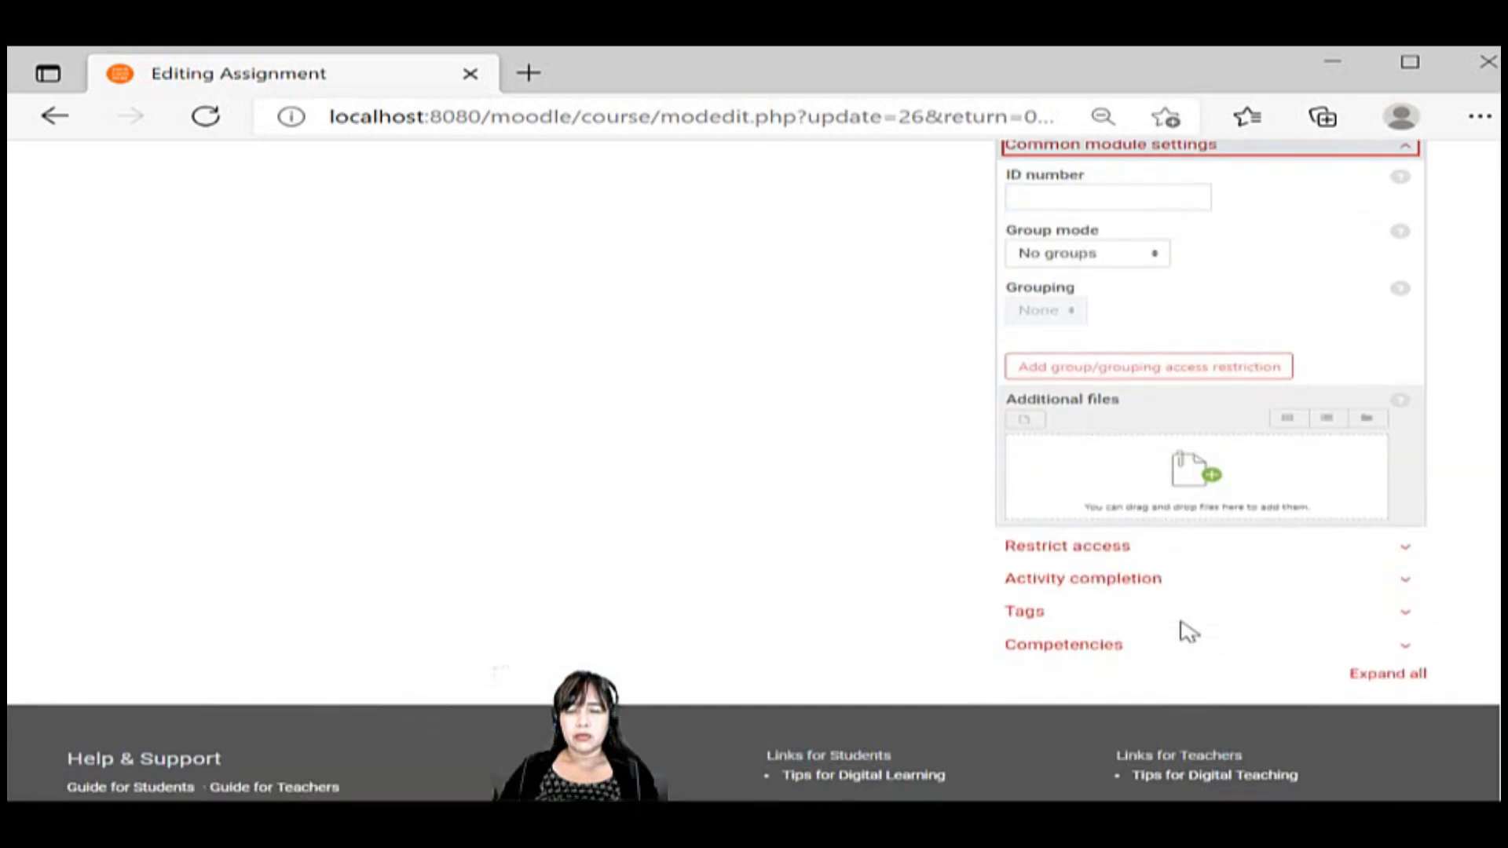
{"action": "left_click", "coordinate": [1126, 547]}
{"action": "scroll", "coordinate": [860, 608], "scroll_direction": "down", "scroll_amount": 2}
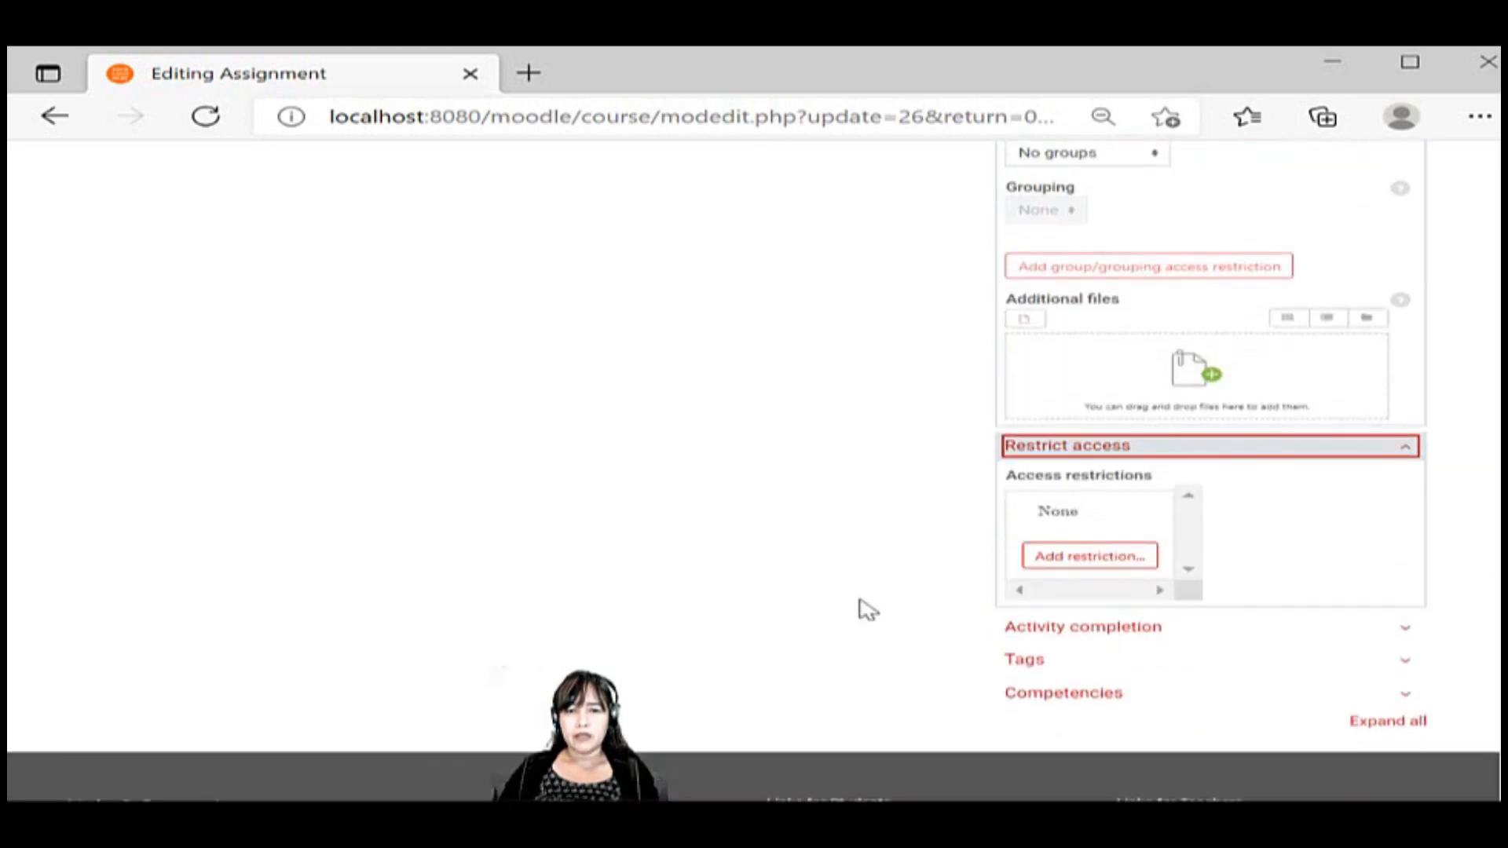
{"action": "left_click", "coordinate": [1020, 636]}
{"action": "scroll", "coordinate": [877, 648], "scroll_direction": "down", "scroll_amount": 4}
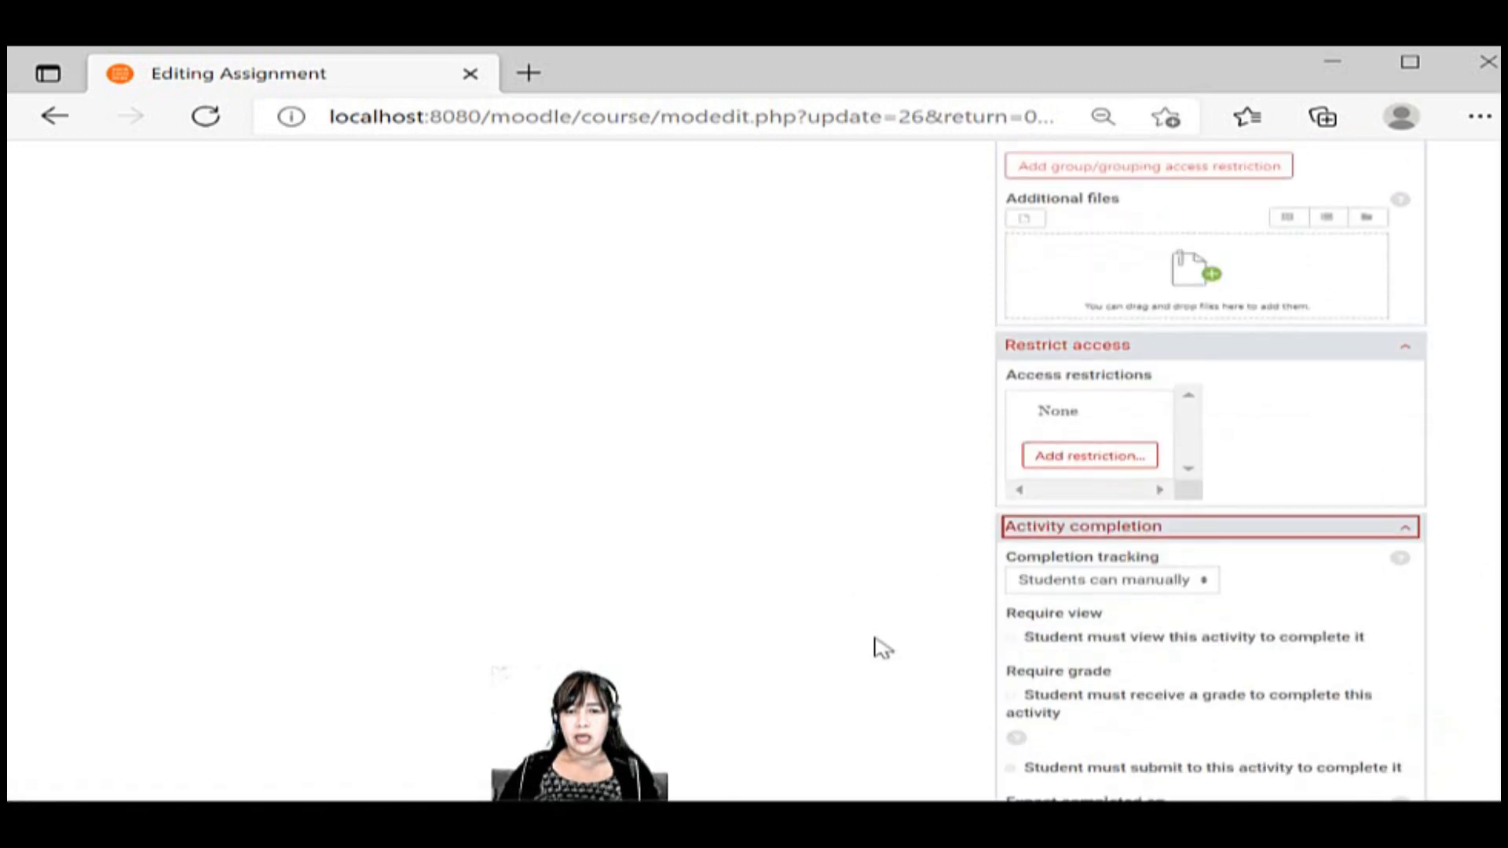
{"action": "scroll", "coordinate": [880, 648], "scroll_direction": "down", "scroll_amount": 2}
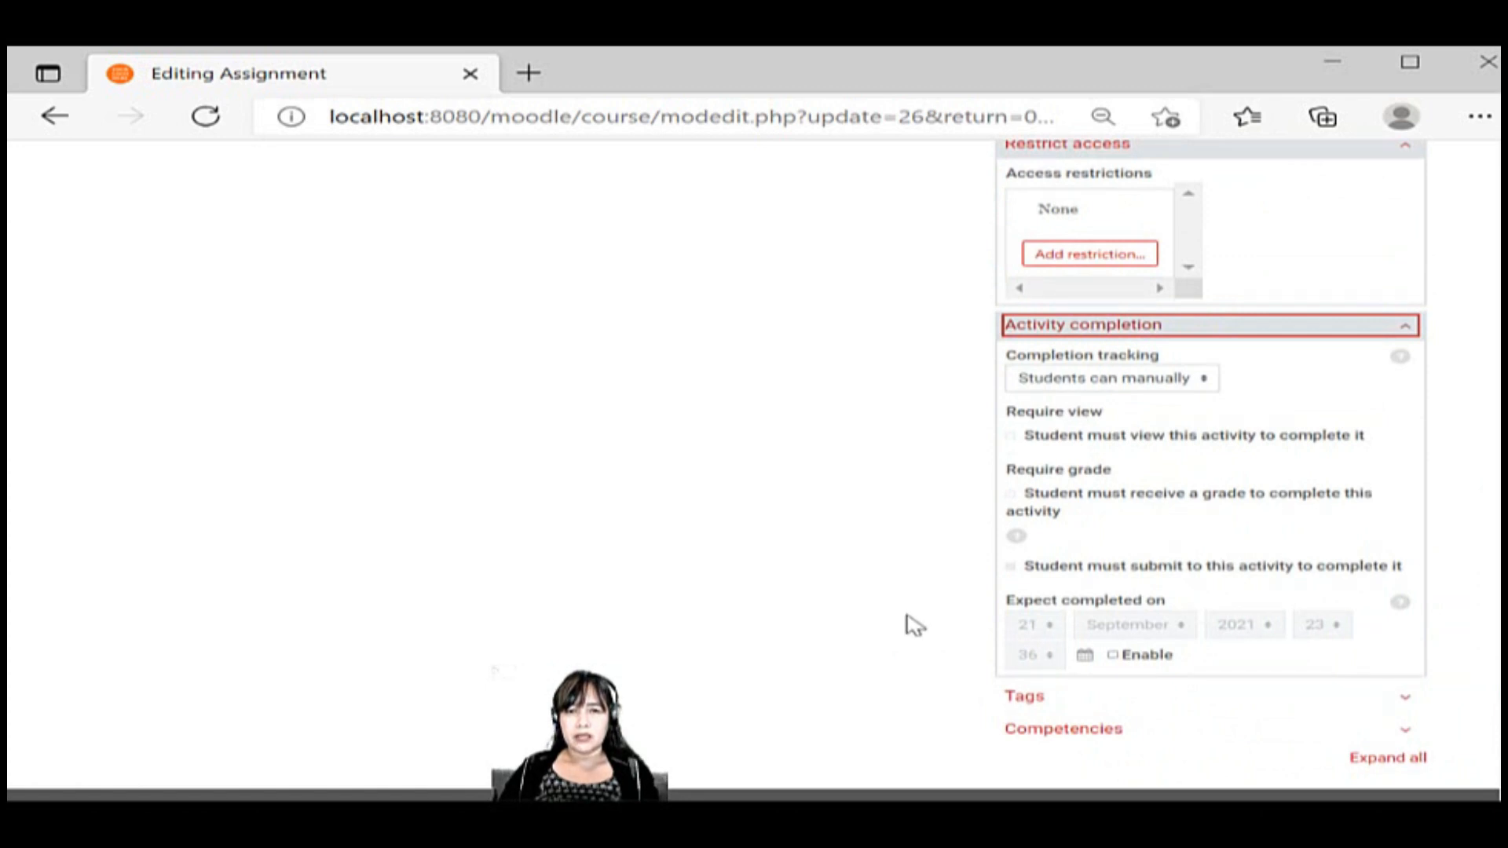
Try the completion tracking option "Show activity as complete when conditions are met", toggling the grade and view requirements
{"action": "left_click", "coordinate": [1112, 380]}
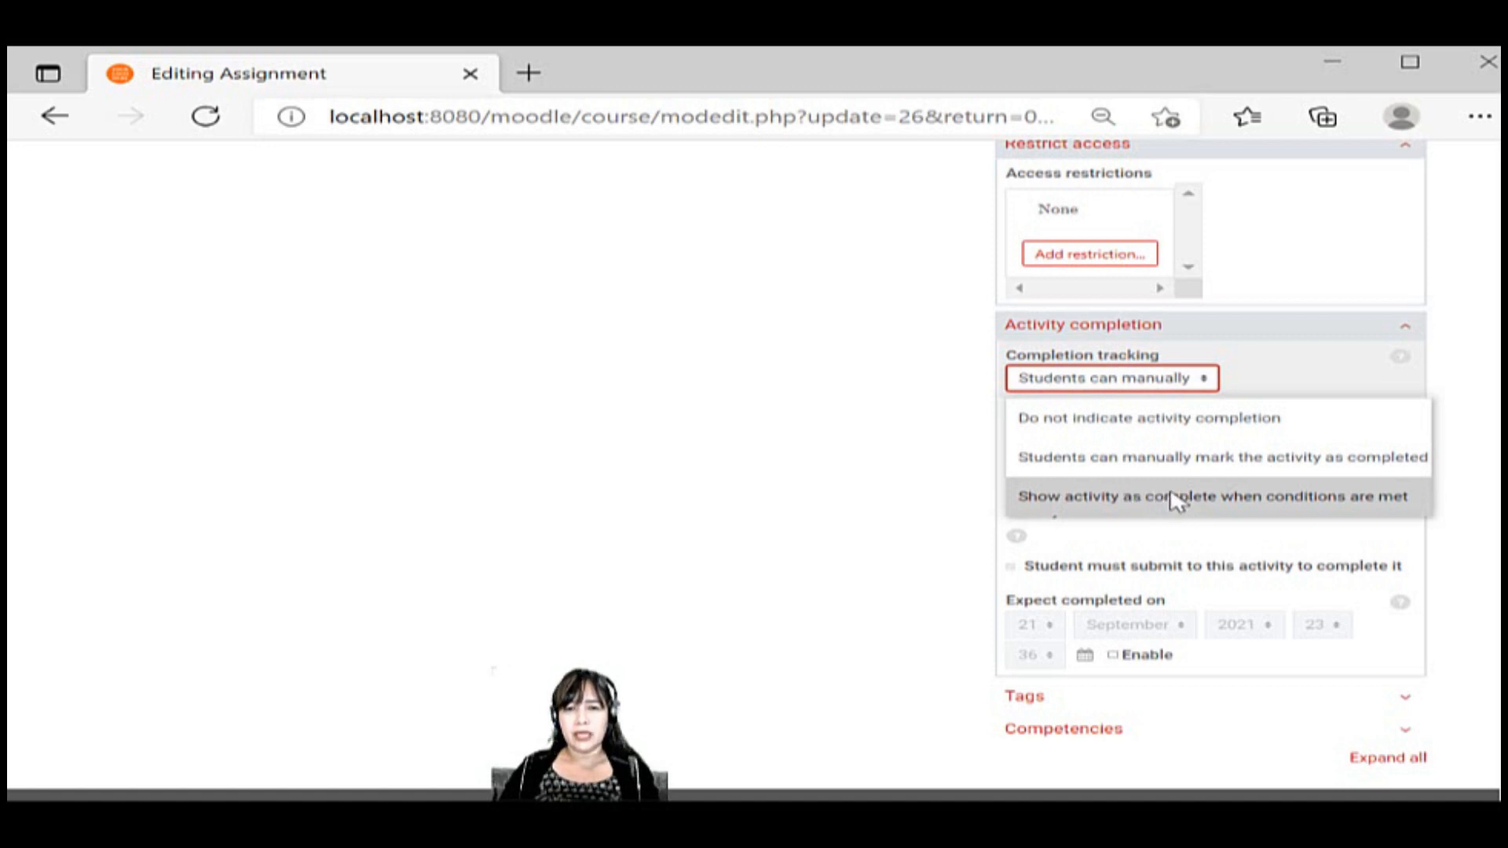
{"action": "left_click", "coordinate": [1178, 498]}
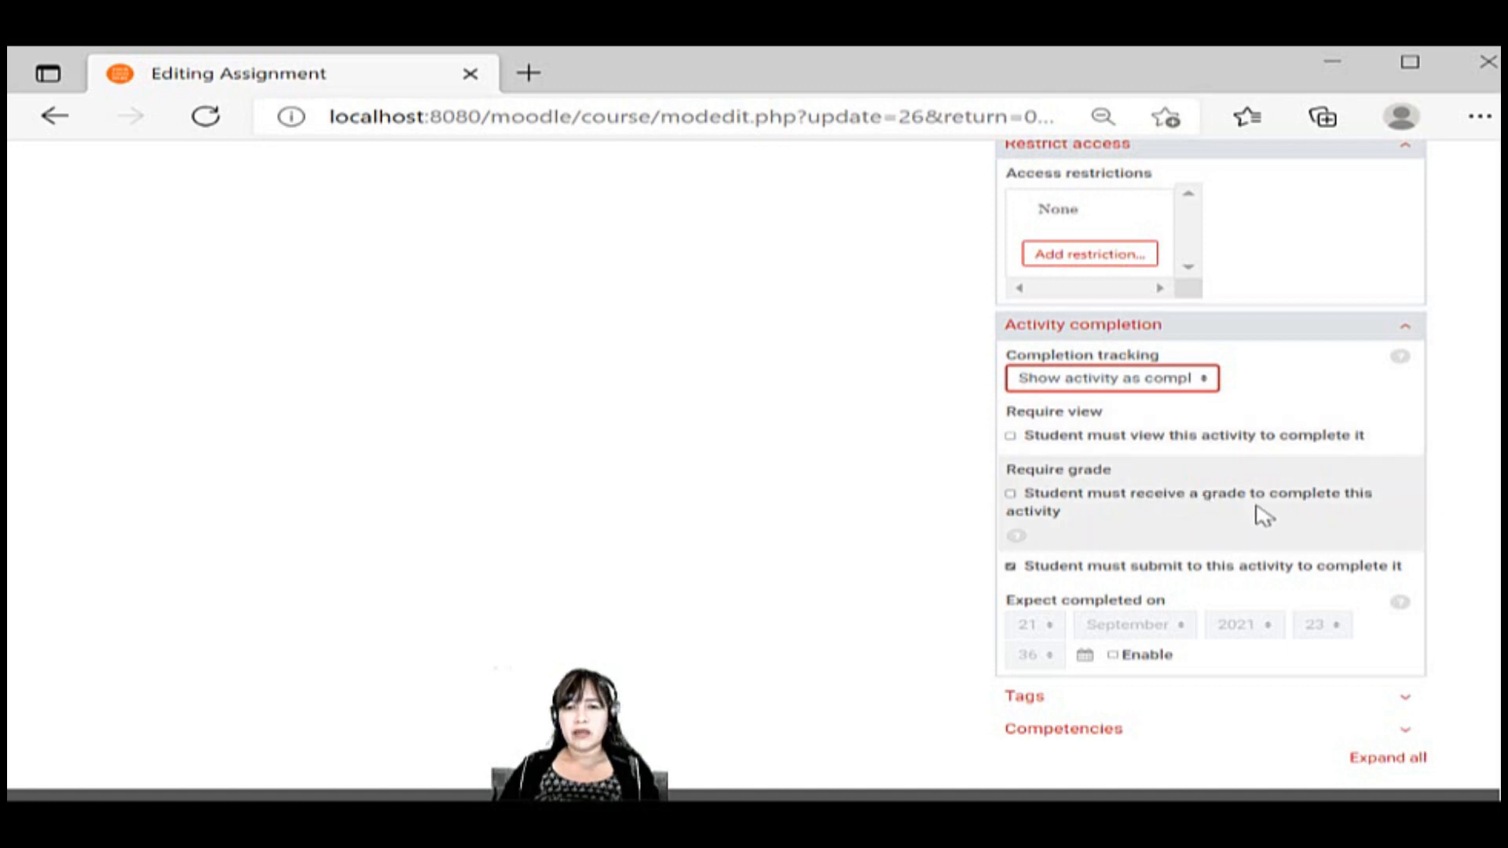
{"action": "left_click", "coordinate": [1046, 507]}
{"action": "left_click", "coordinate": [1055, 442]}
{"action": "left_click", "coordinate": [1047, 496]}
{"action": "left_click", "coordinate": [1061, 440]}
Set completion tracking to "Students can manually mark the activity as completed" and enable the expected completion date
{"action": "left_click", "coordinate": [1155, 383]}
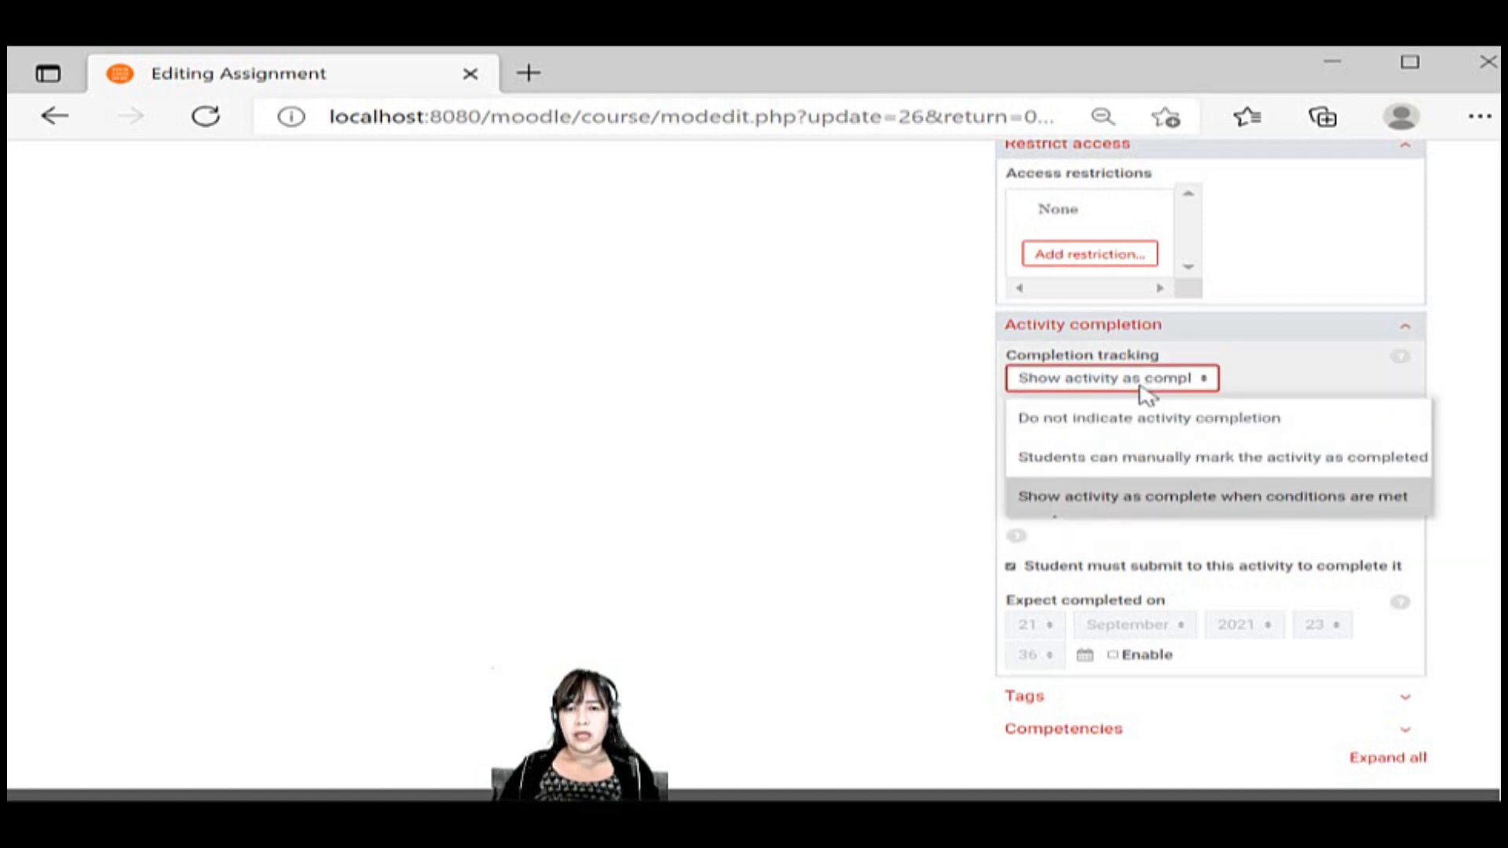
{"action": "left_click", "coordinate": [1193, 462]}
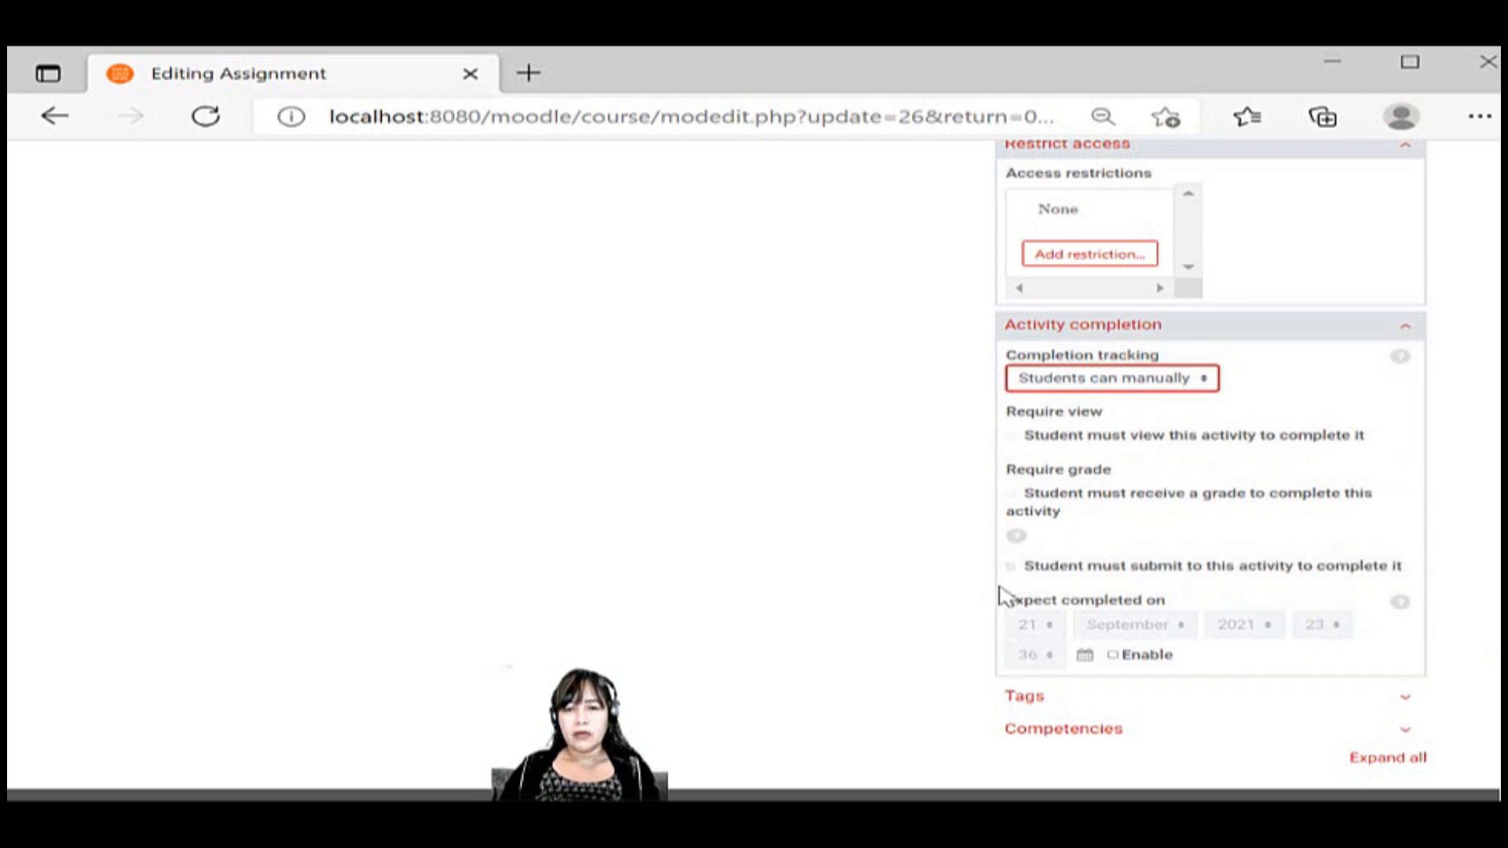
{"action": "left_click", "coordinate": [1148, 658]}
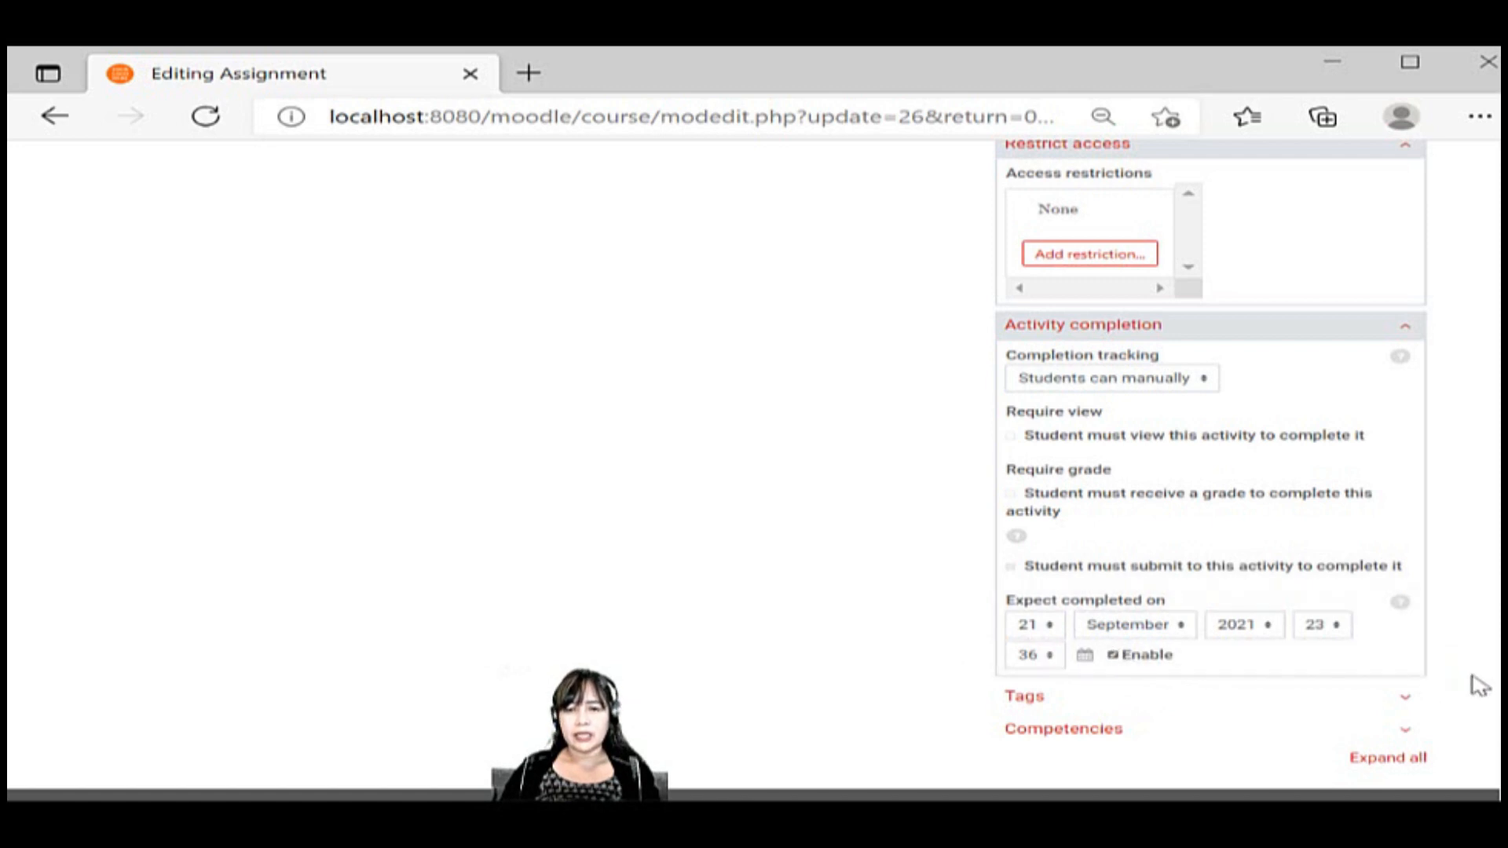
Expand all remaining sections of the assignment form and view the Tags and Competencies options
{"action": "scroll", "coordinate": [1453, 675], "scroll_direction": "down", "scroll_amount": 2}
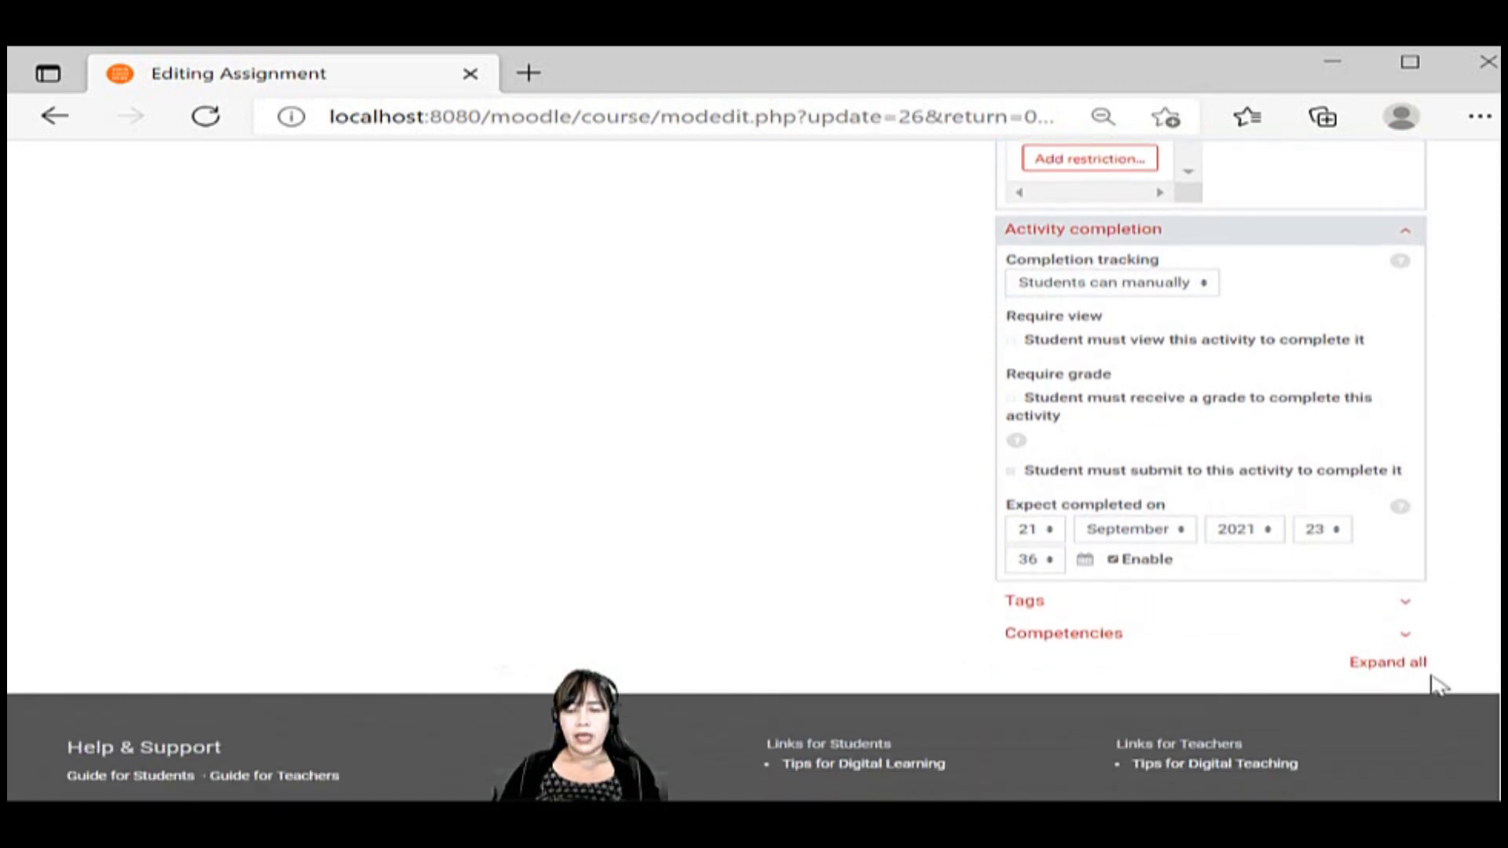
{"action": "left_click", "coordinate": [1407, 673]}
{"action": "scroll", "coordinate": [1459, 677], "scroll_direction": "down", "scroll_amount": 2}
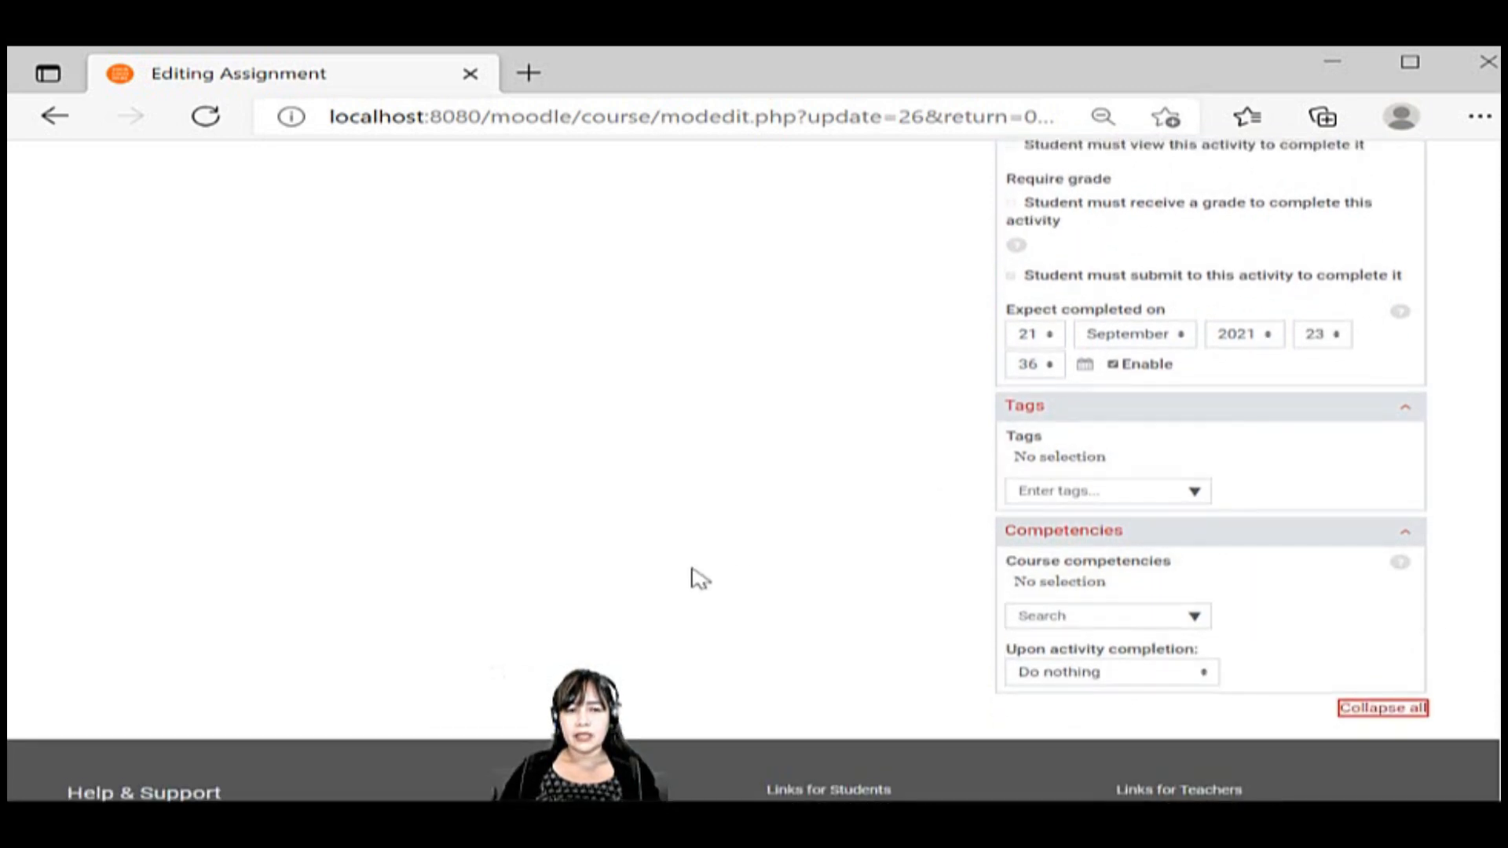
Save the settings of Assignment #1 and display the assignment page
{"action": "scroll", "coordinate": [699, 579], "scroll_direction": "up", "scroll_amount": 10}
{"action": "scroll", "coordinate": [699, 579], "scroll_direction": "up", "scroll_amount": 15}
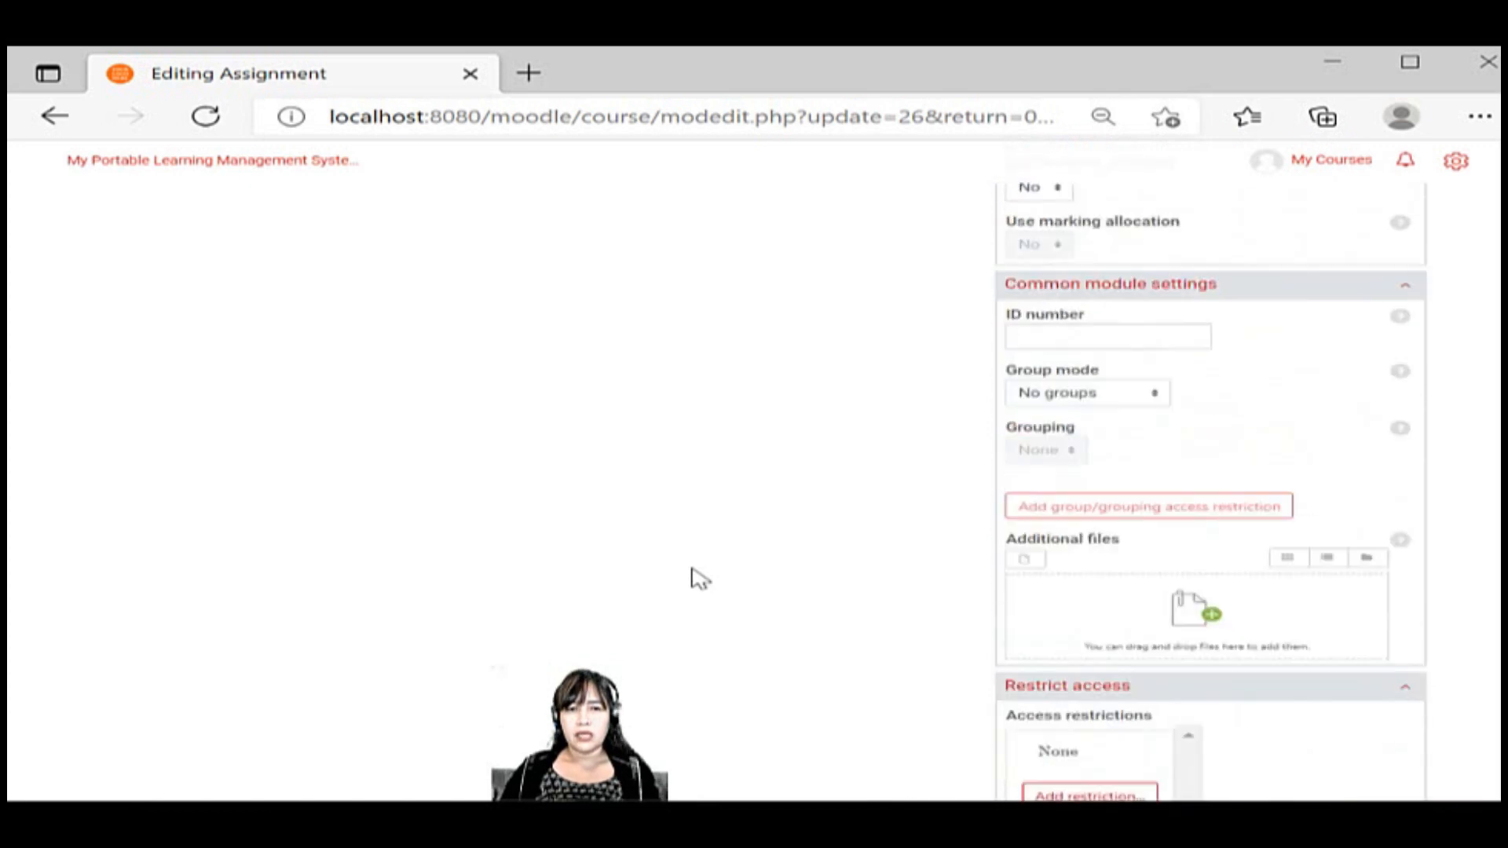
{"action": "scroll", "coordinate": [699, 579], "scroll_direction": "up", "scroll_amount": 3}
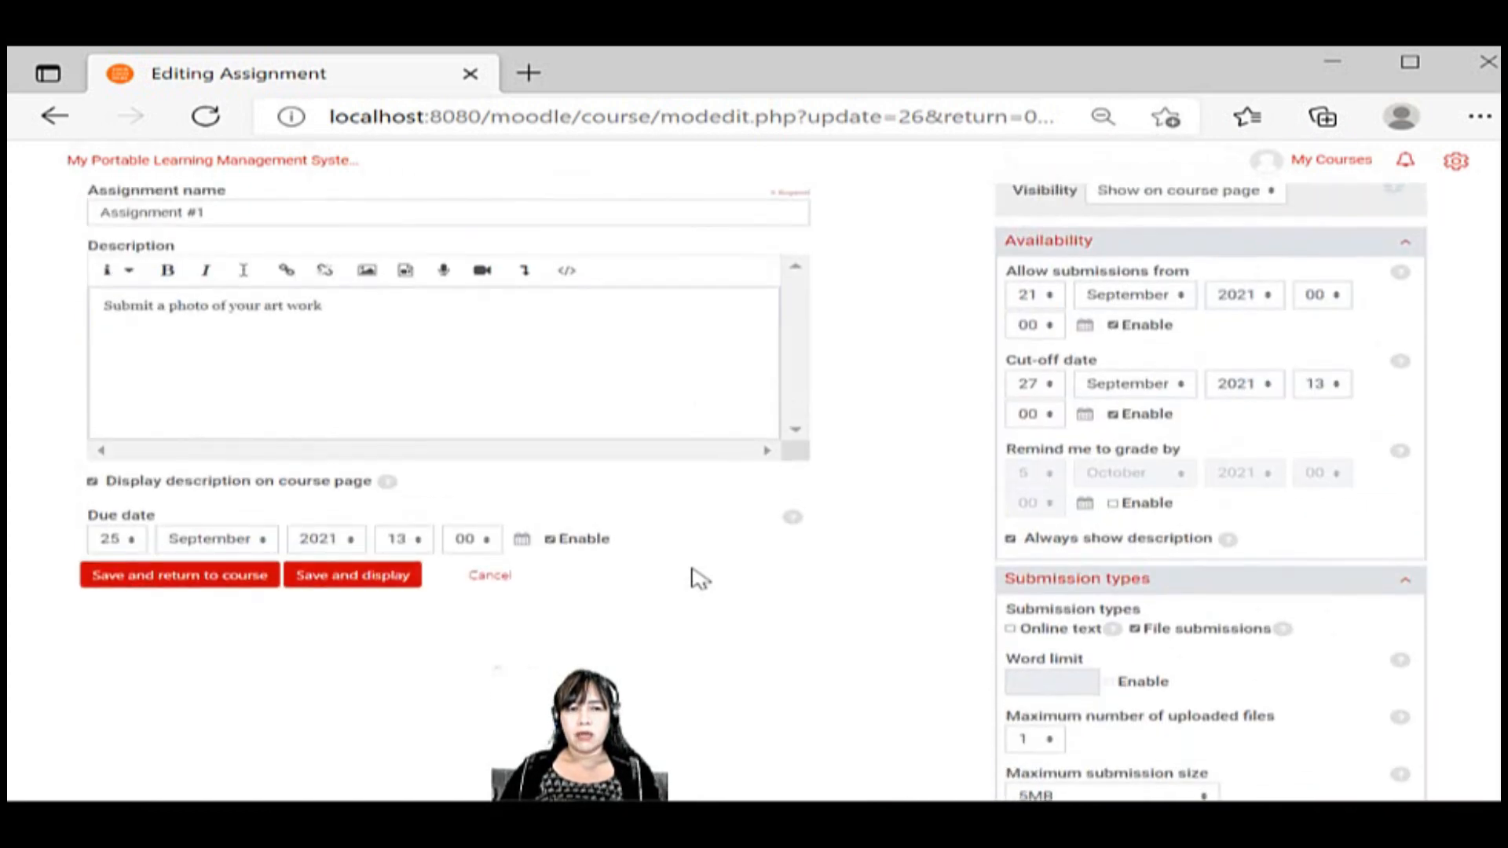
{"action": "scroll", "coordinate": [699, 579], "scroll_direction": "up", "scroll_amount": 2}
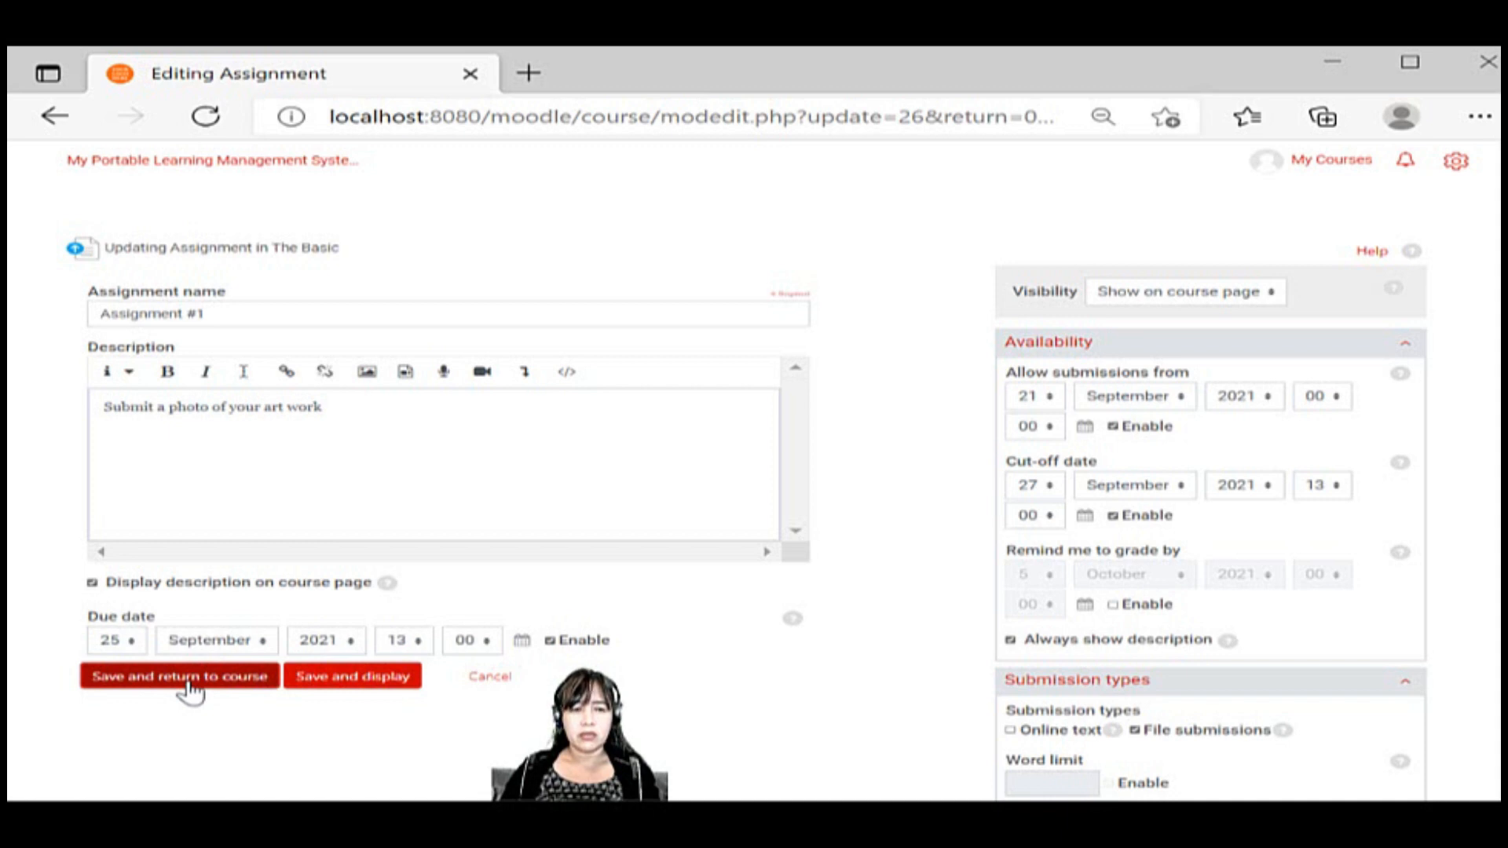
{"action": "left_click", "coordinate": [344, 692]}
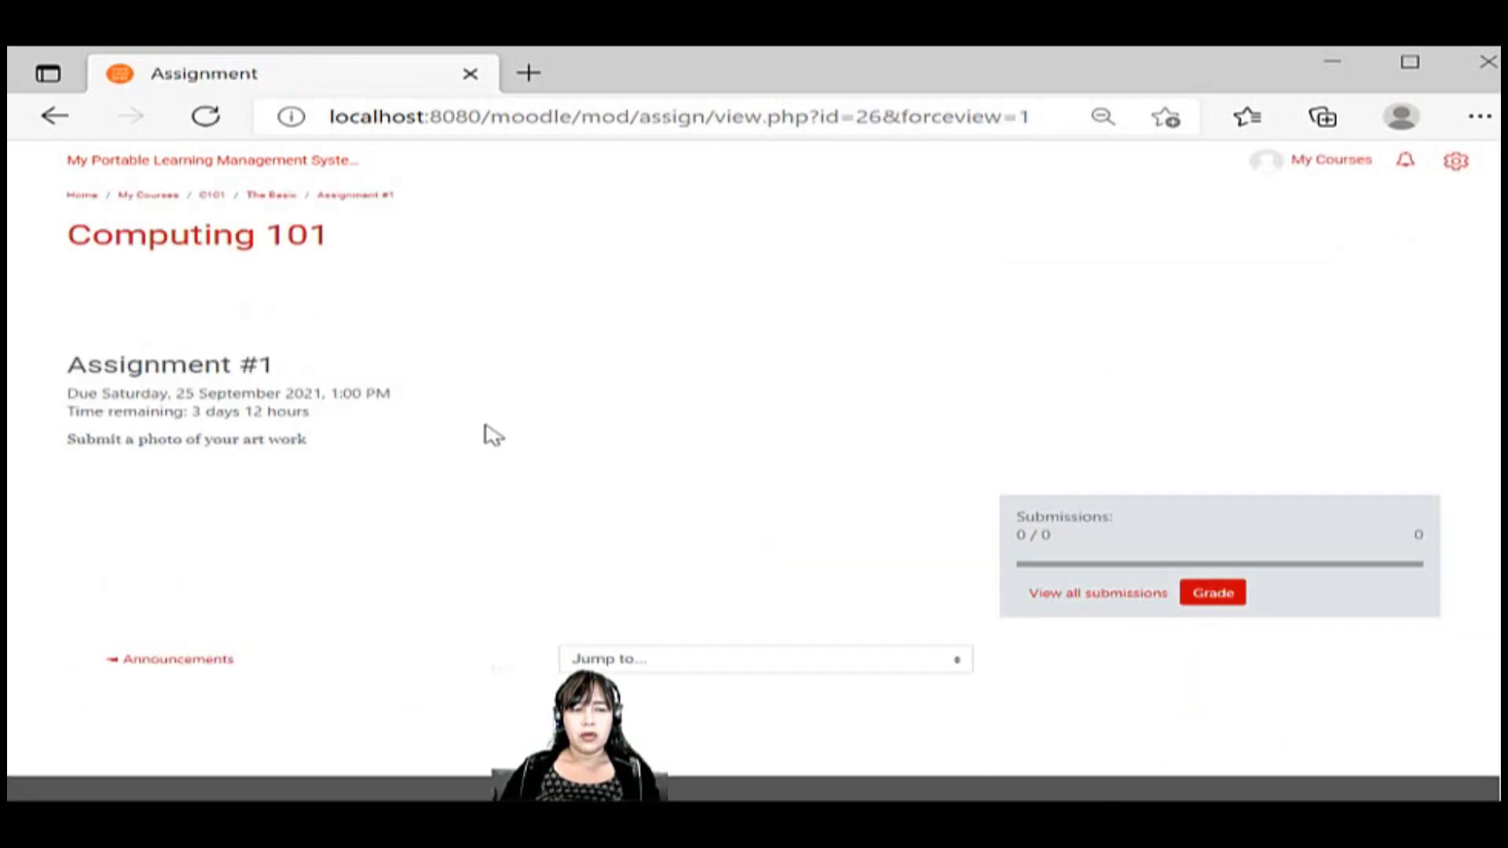
Go back to the assignment's edit form and save it, returning to the Computing 101 course page
{"action": "left_click", "coordinate": [54, 117]}
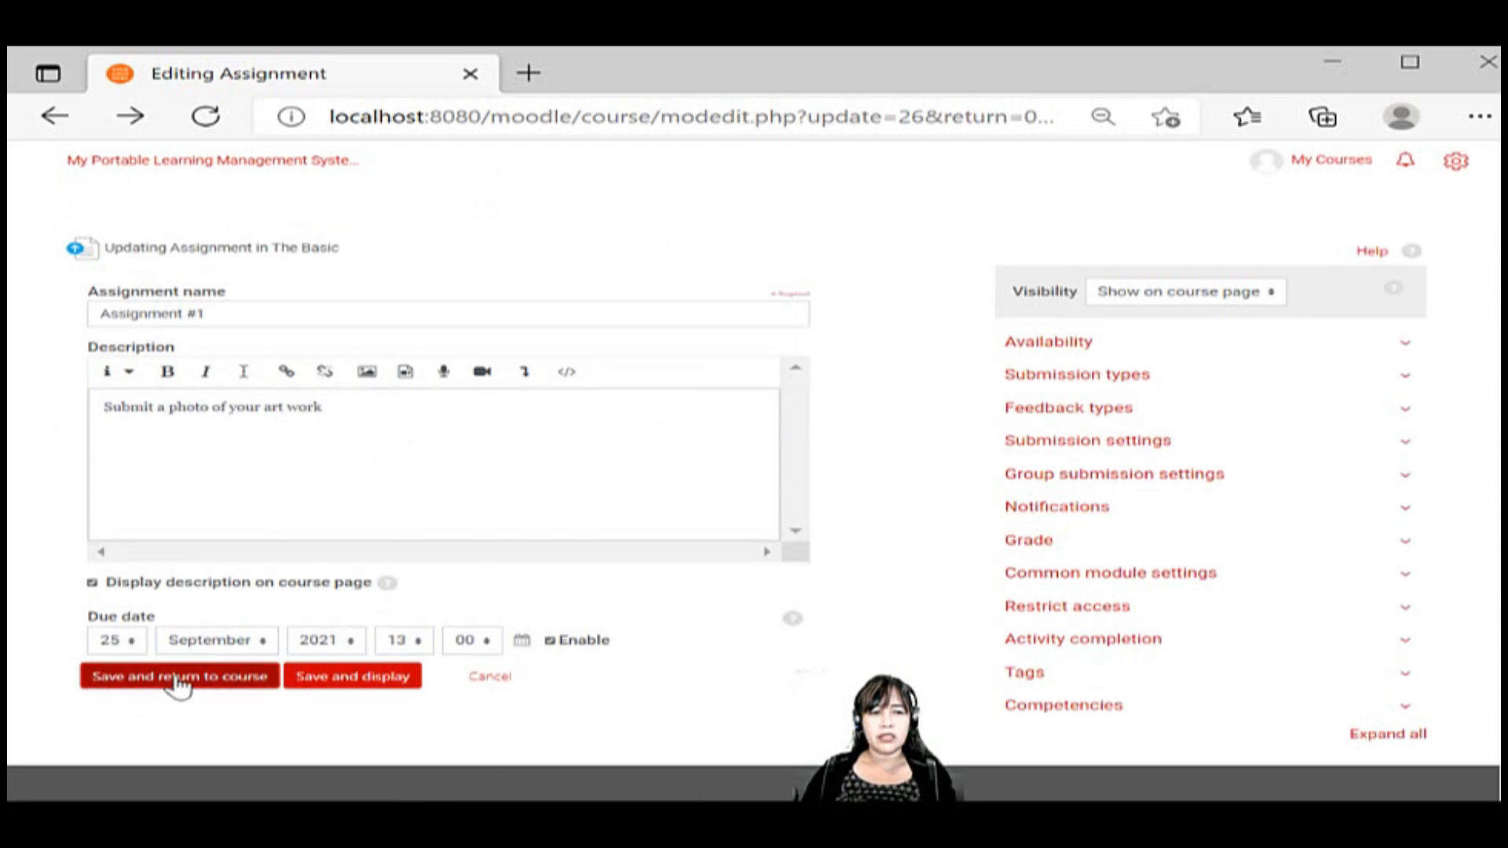
{"action": "left_click", "coordinate": [176, 681]}
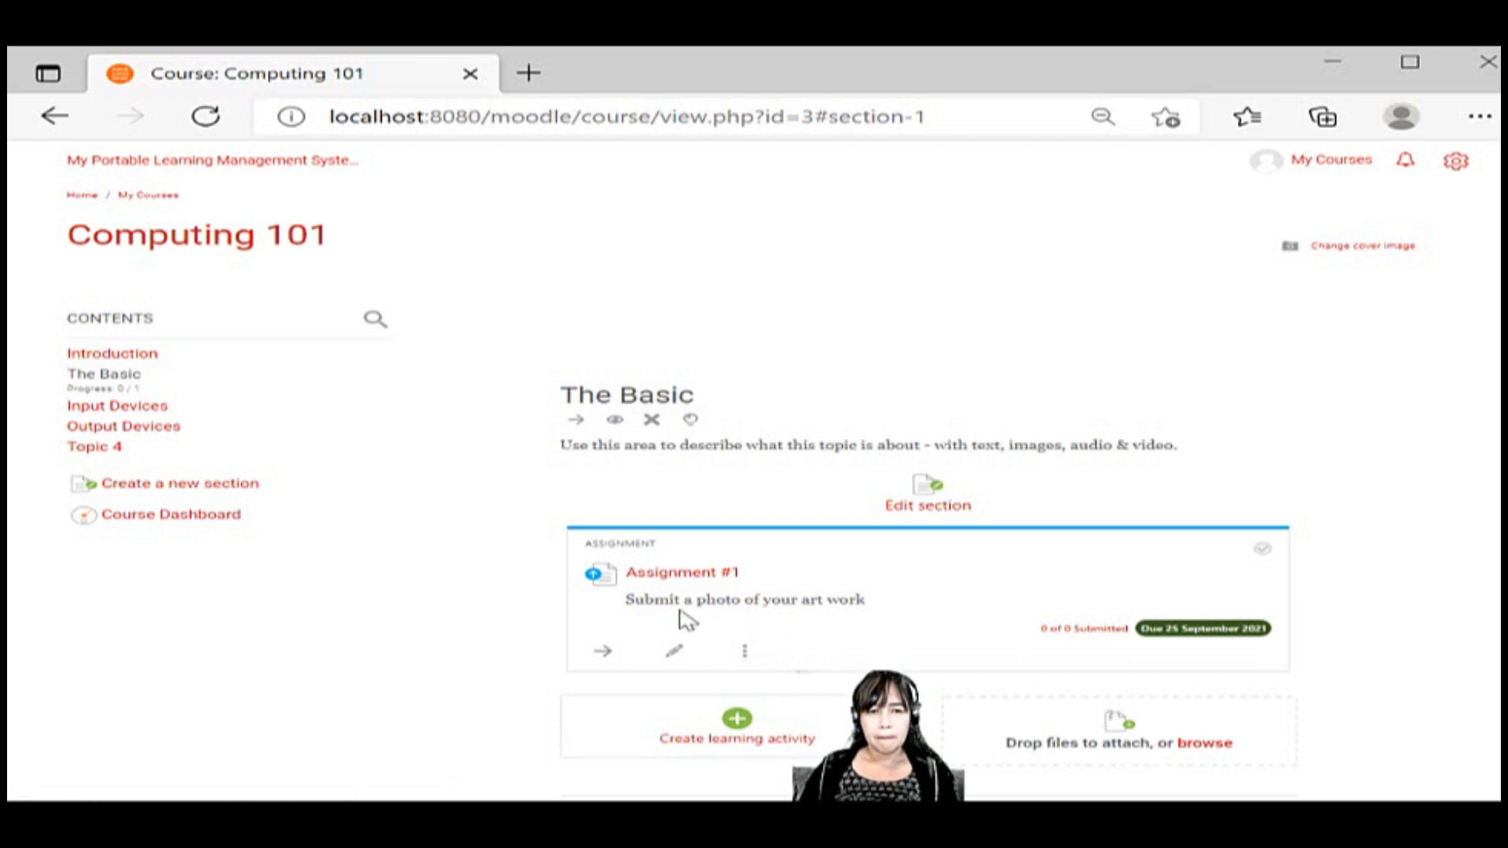
Reopen Assignment #1 for editing and review its Submission types and Submission settings sections
{"action": "left_click", "coordinate": [678, 656]}
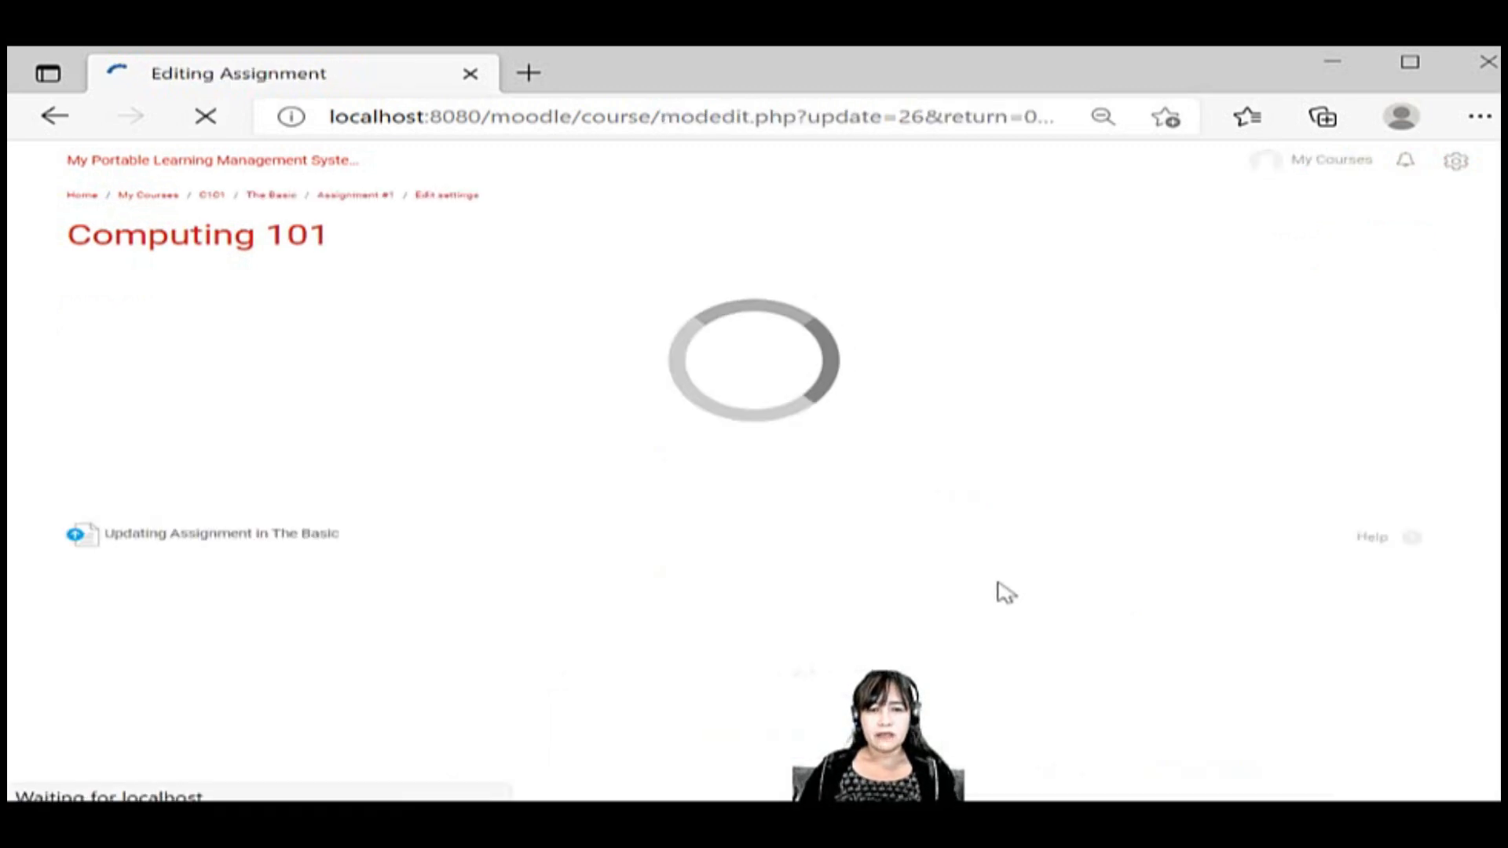
{"action": "scroll", "coordinate": [998, 582], "scroll_direction": "down", "scroll_amount": 3}
{"action": "scroll", "coordinate": [998, 582], "scroll_direction": "up", "scroll_amount": 2}
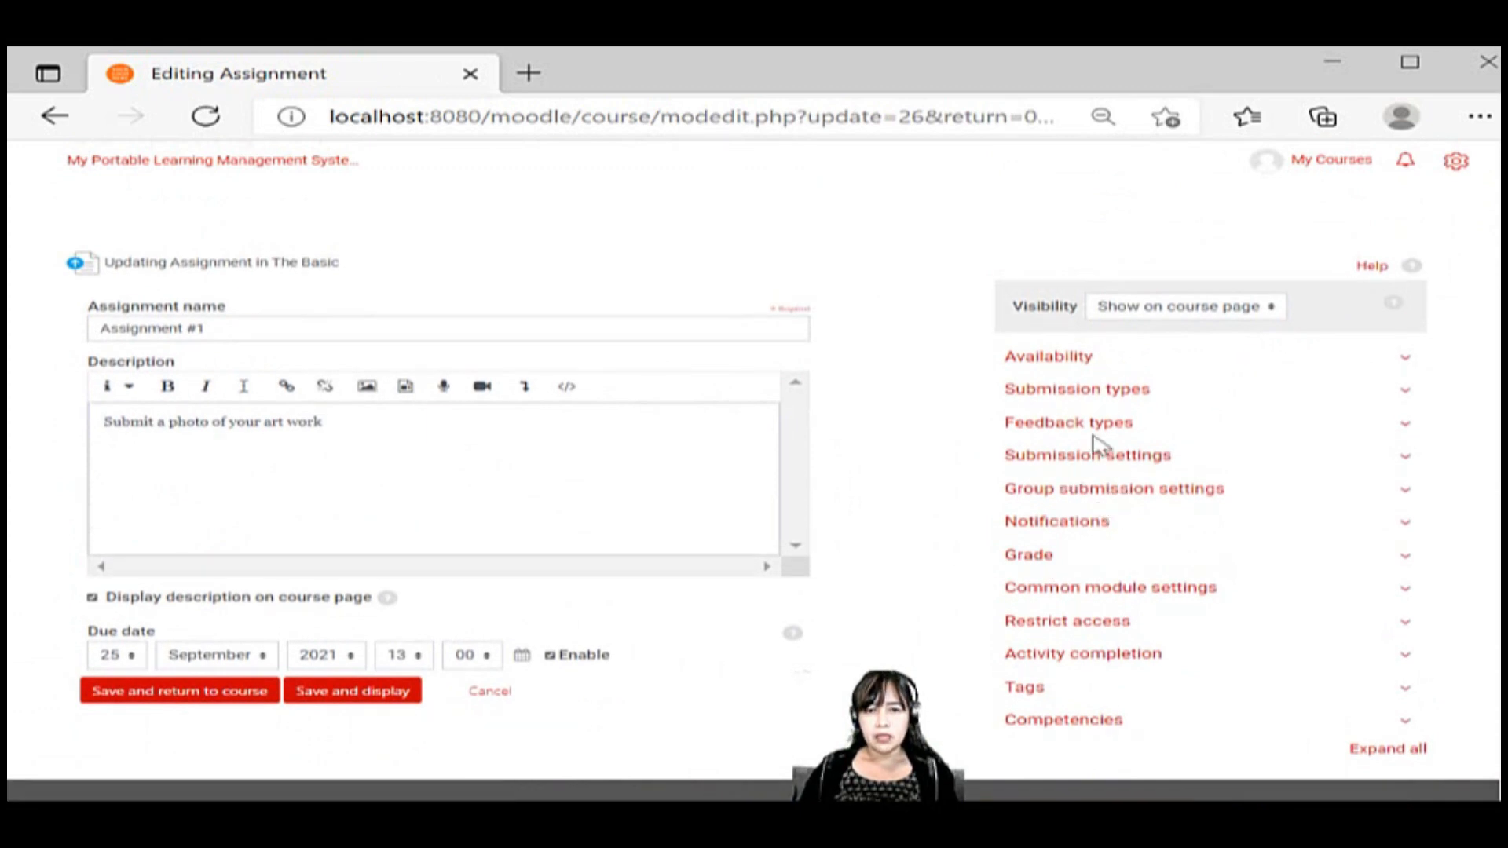
{"action": "left_click", "coordinate": [1110, 392]}
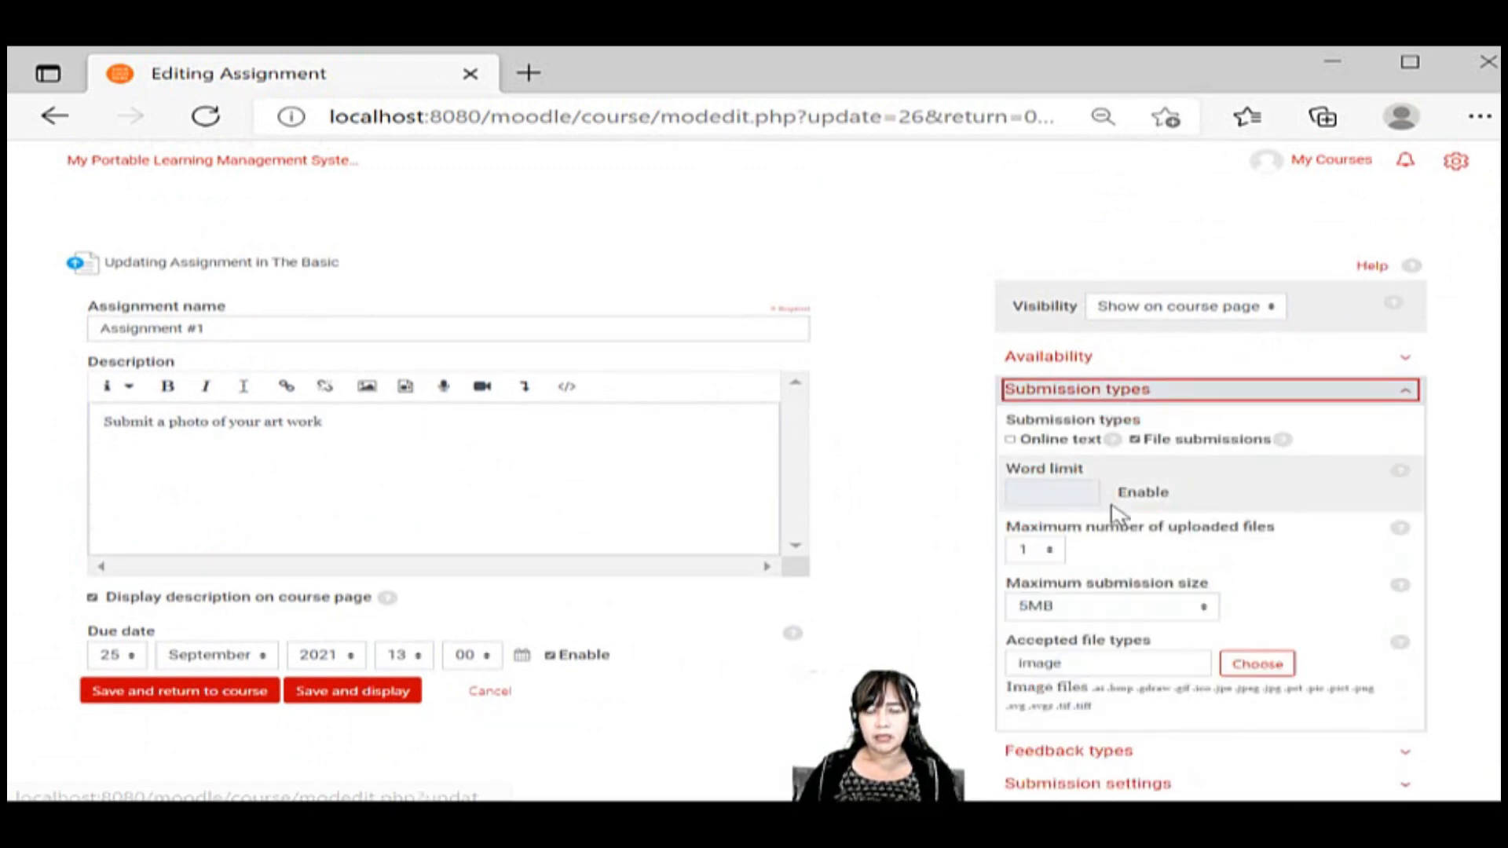
{"action": "scroll", "coordinate": [1112, 509], "scroll_direction": "down", "scroll_amount": 4}
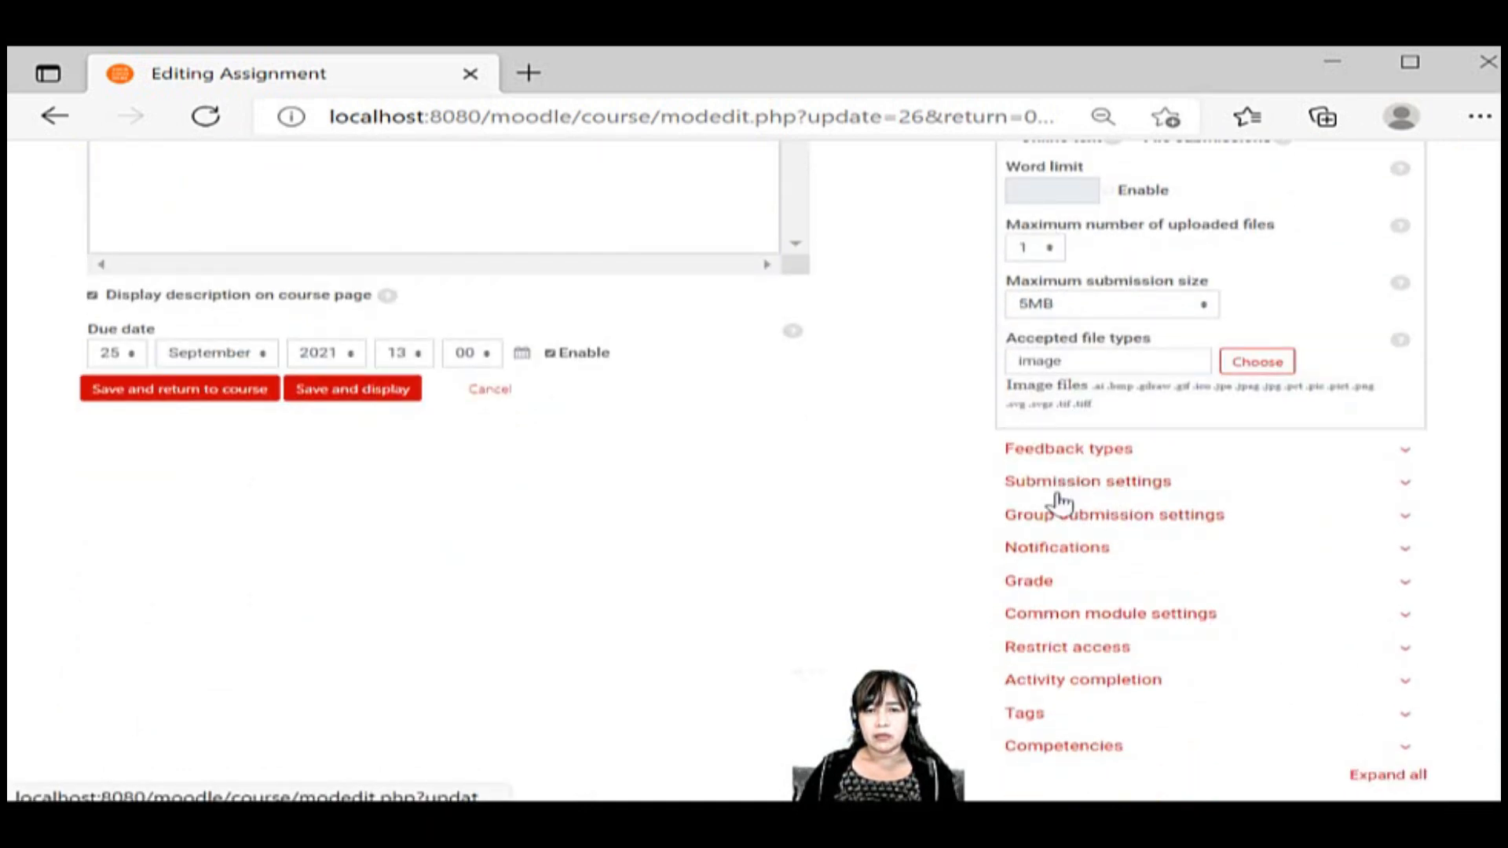
{"action": "left_click", "coordinate": [1100, 487]}
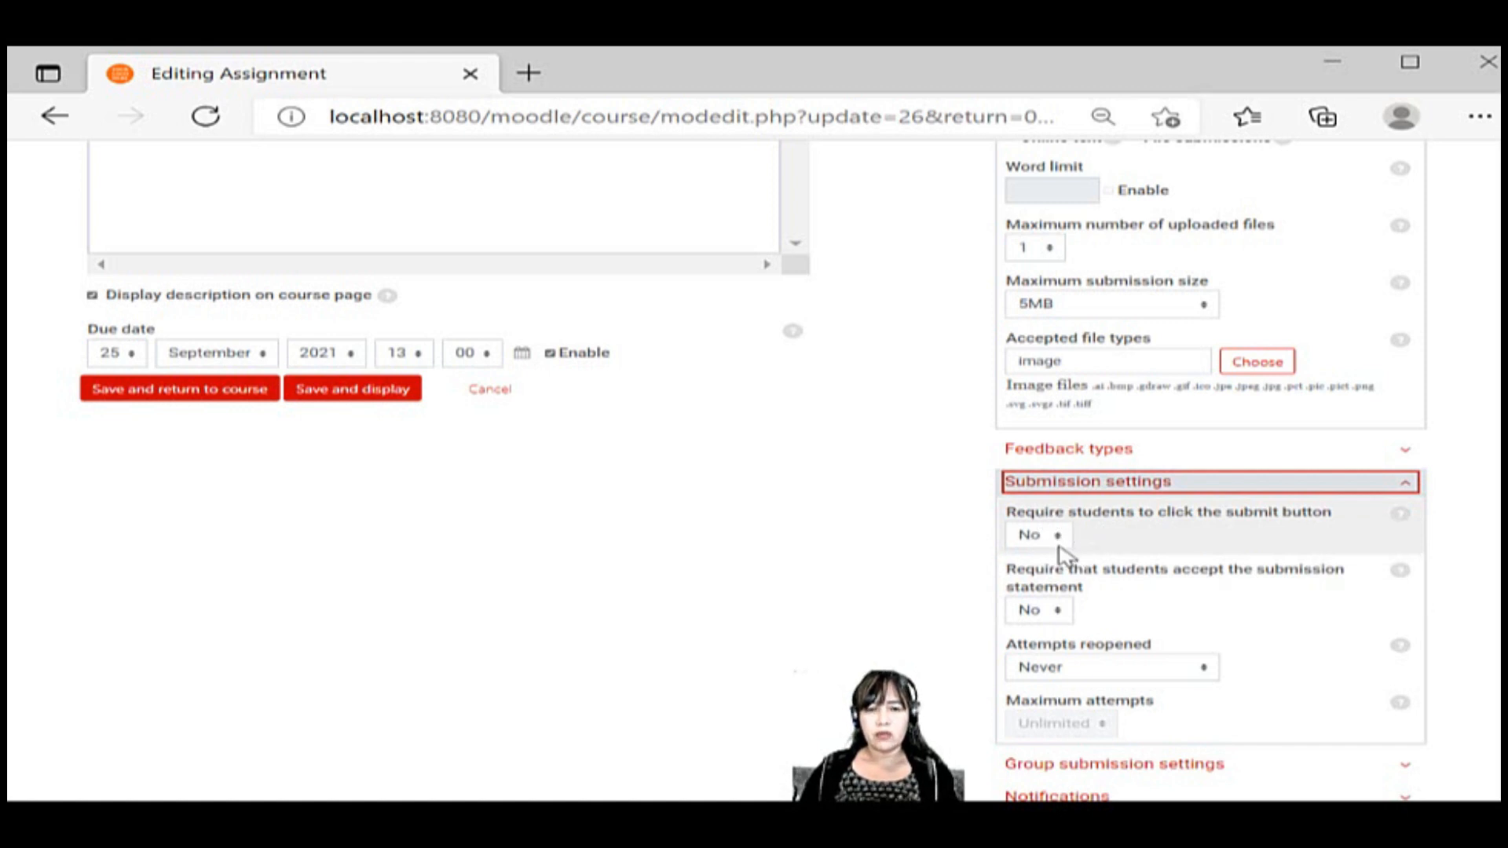
{"action": "scroll", "coordinate": [1061, 554], "scroll_direction": "up", "scroll_amount": 4}
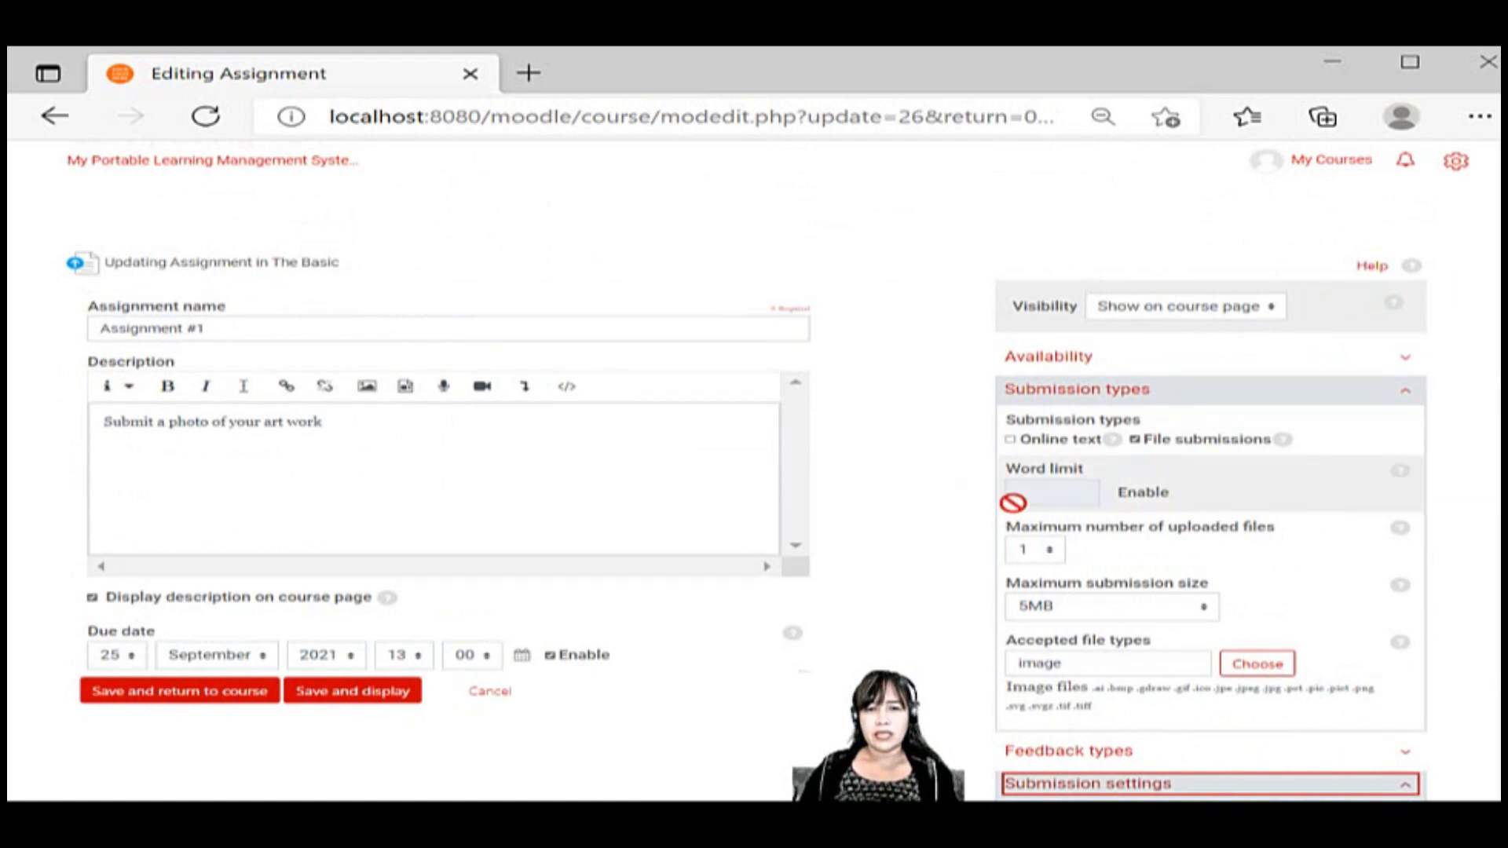
Expand the Group submission settings and Activity completion sections of Assignment #1 to check their options
{"action": "scroll", "coordinate": [931, 579], "scroll_direction": "down", "scroll_amount": 2}
{"action": "scroll", "coordinate": [931, 579], "scroll_direction": "down", "scroll_amount": 5}
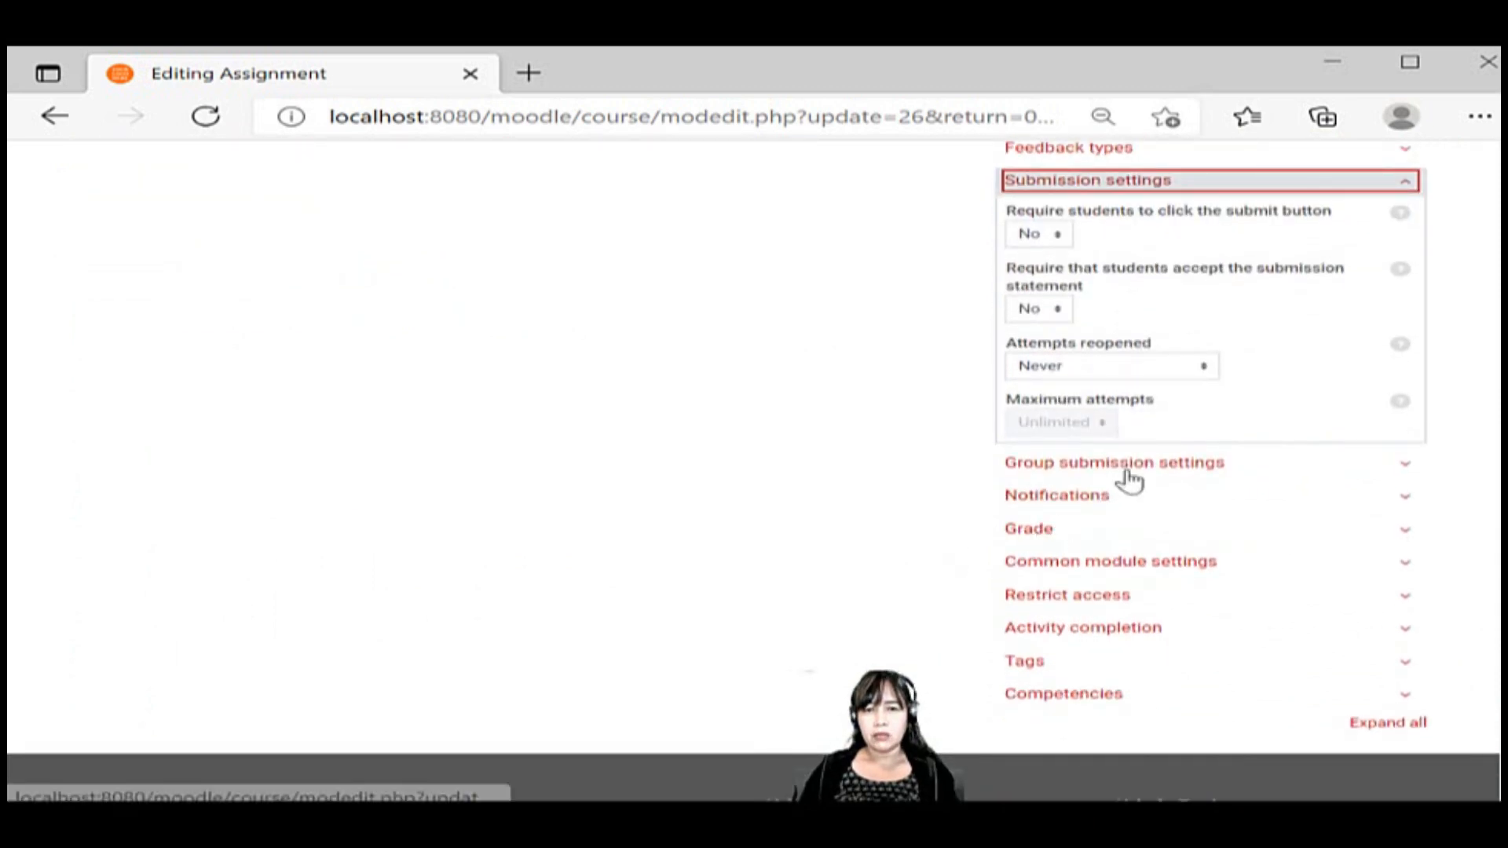
{"action": "left_click", "coordinate": [1125, 465]}
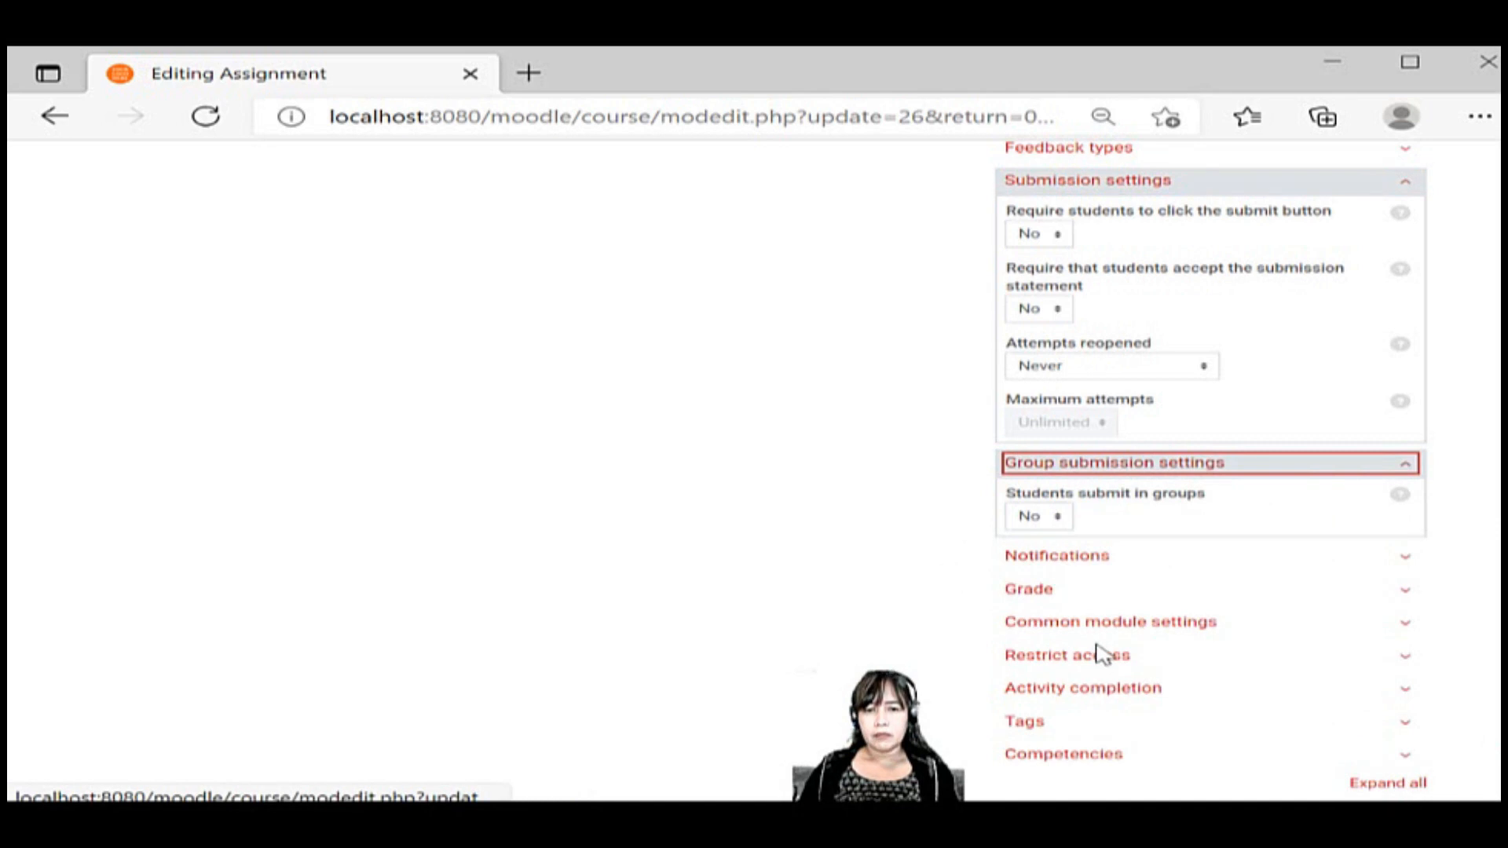
{"action": "left_click", "coordinate": [1078, 694]}
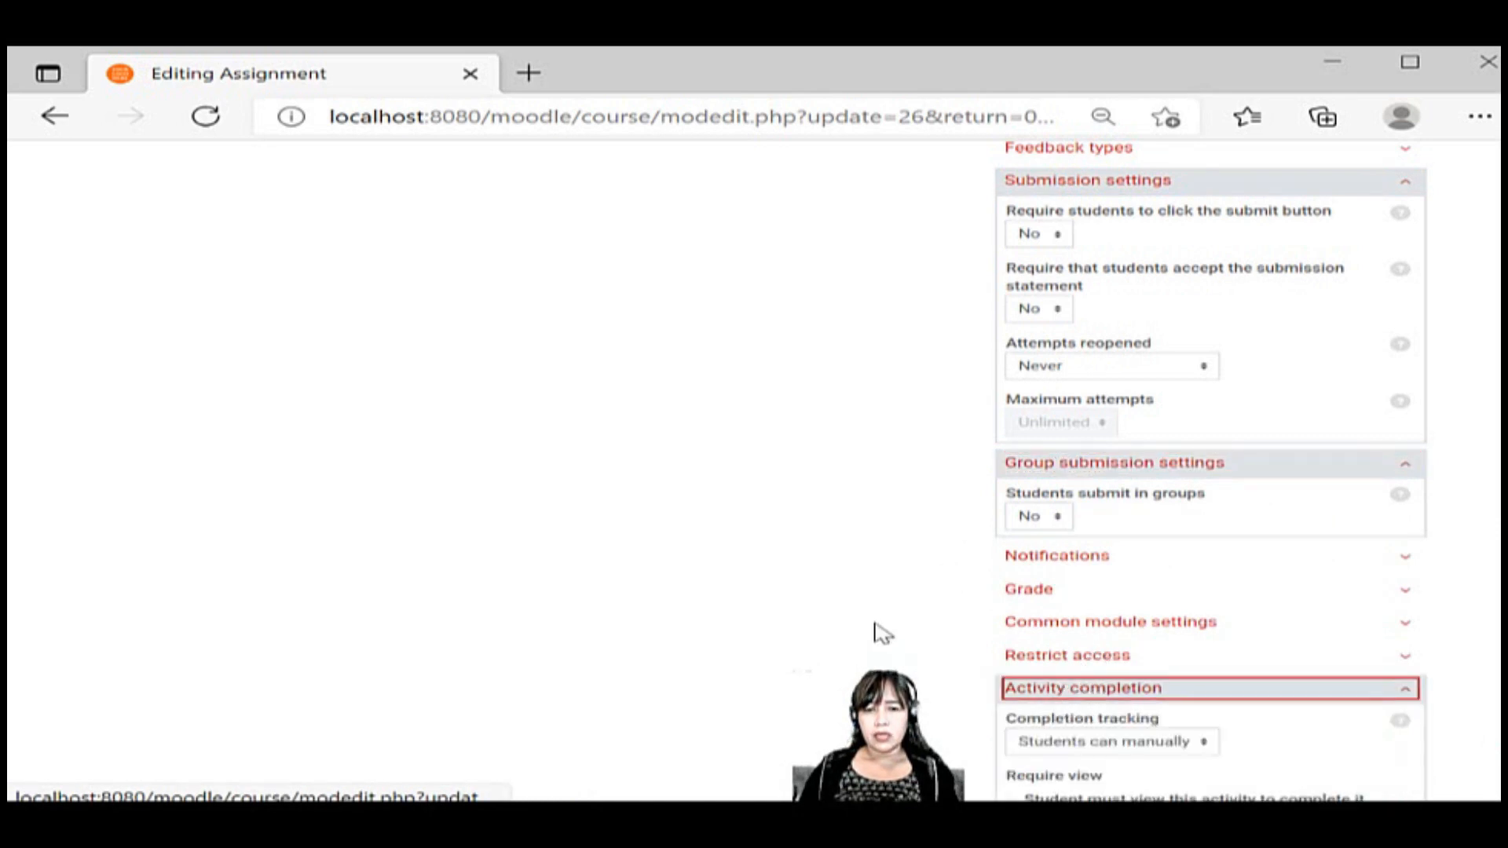
{"action": "scroll", "coordinate": [875, 630], "scroll_direction": "down", "scroll_amount": 4}
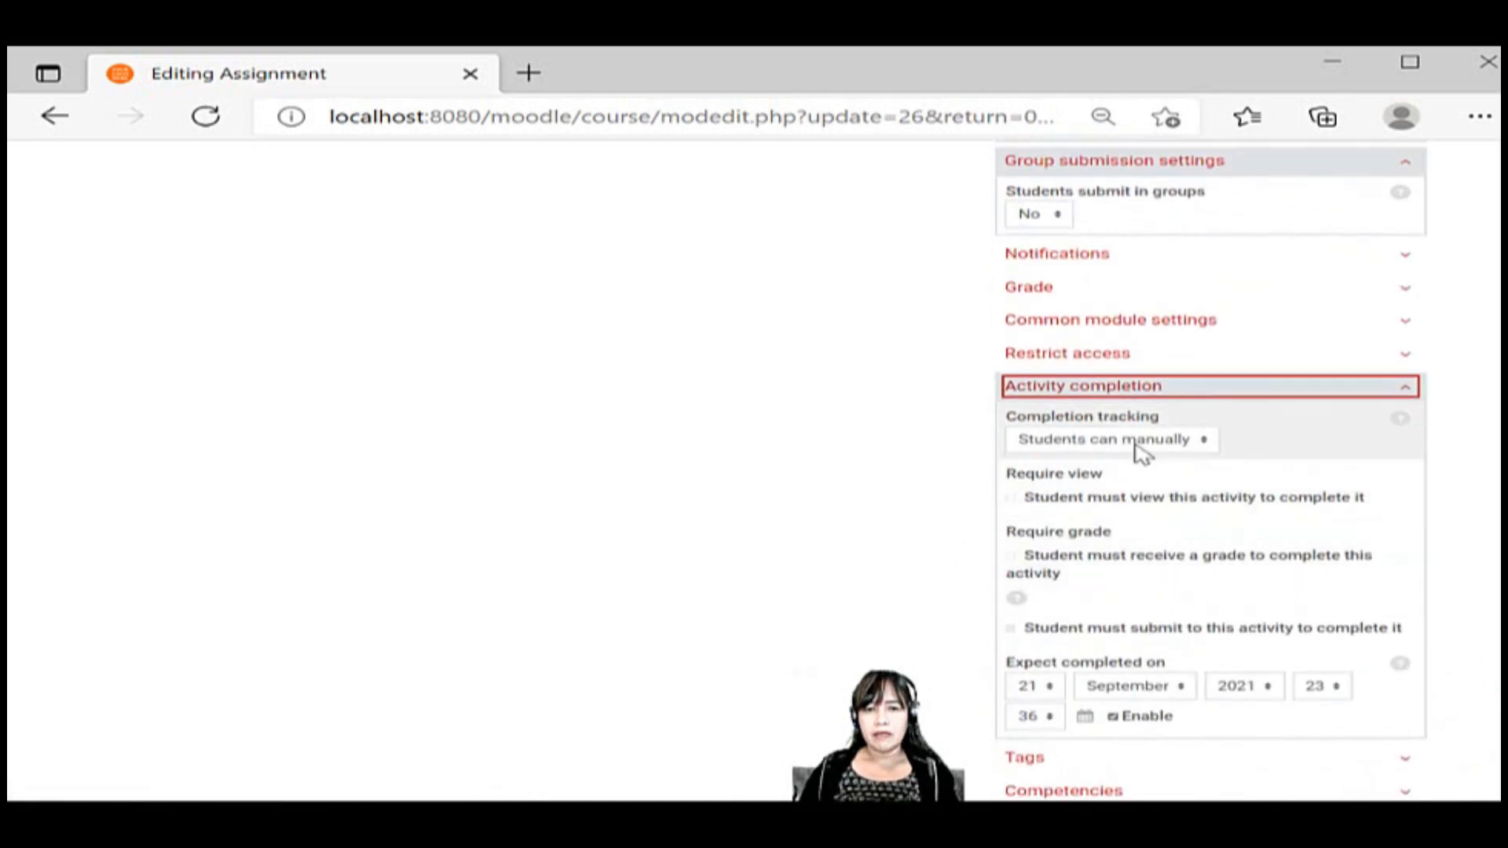
{"action": "scroll", "coordinate": [1139, 624], "scroll_direction": "down", "scroll_amount": 3}
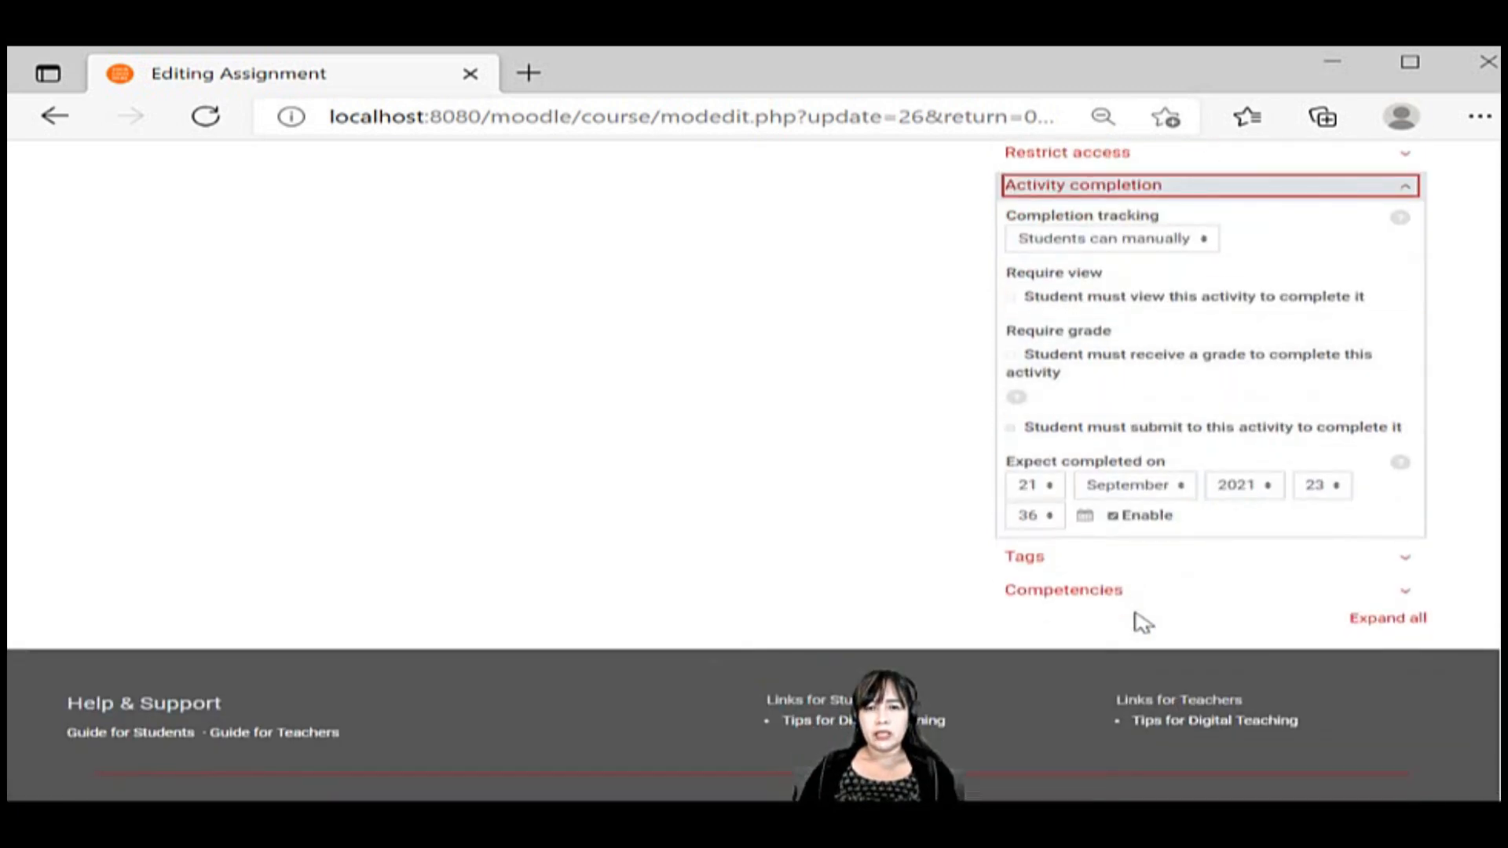
{"action": "scroll", "coordinate": [1140, 622], "scroll_direction": "up", "scroll_amount": 5}
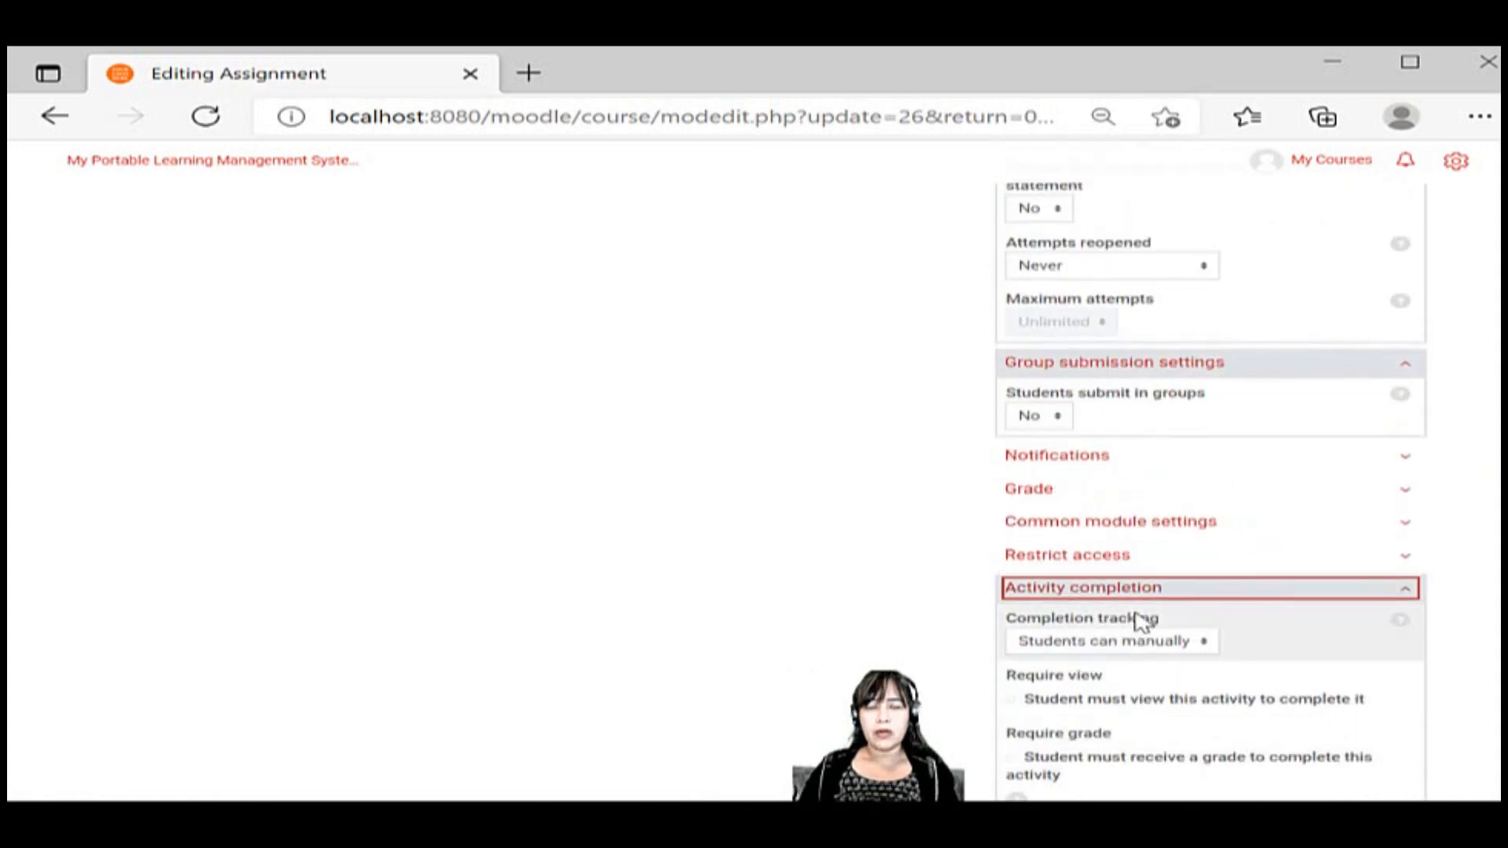
{"action": "scroll", "coordinate": [1141, 622], "scroll_direction": "up", "scroll_amount": 15}
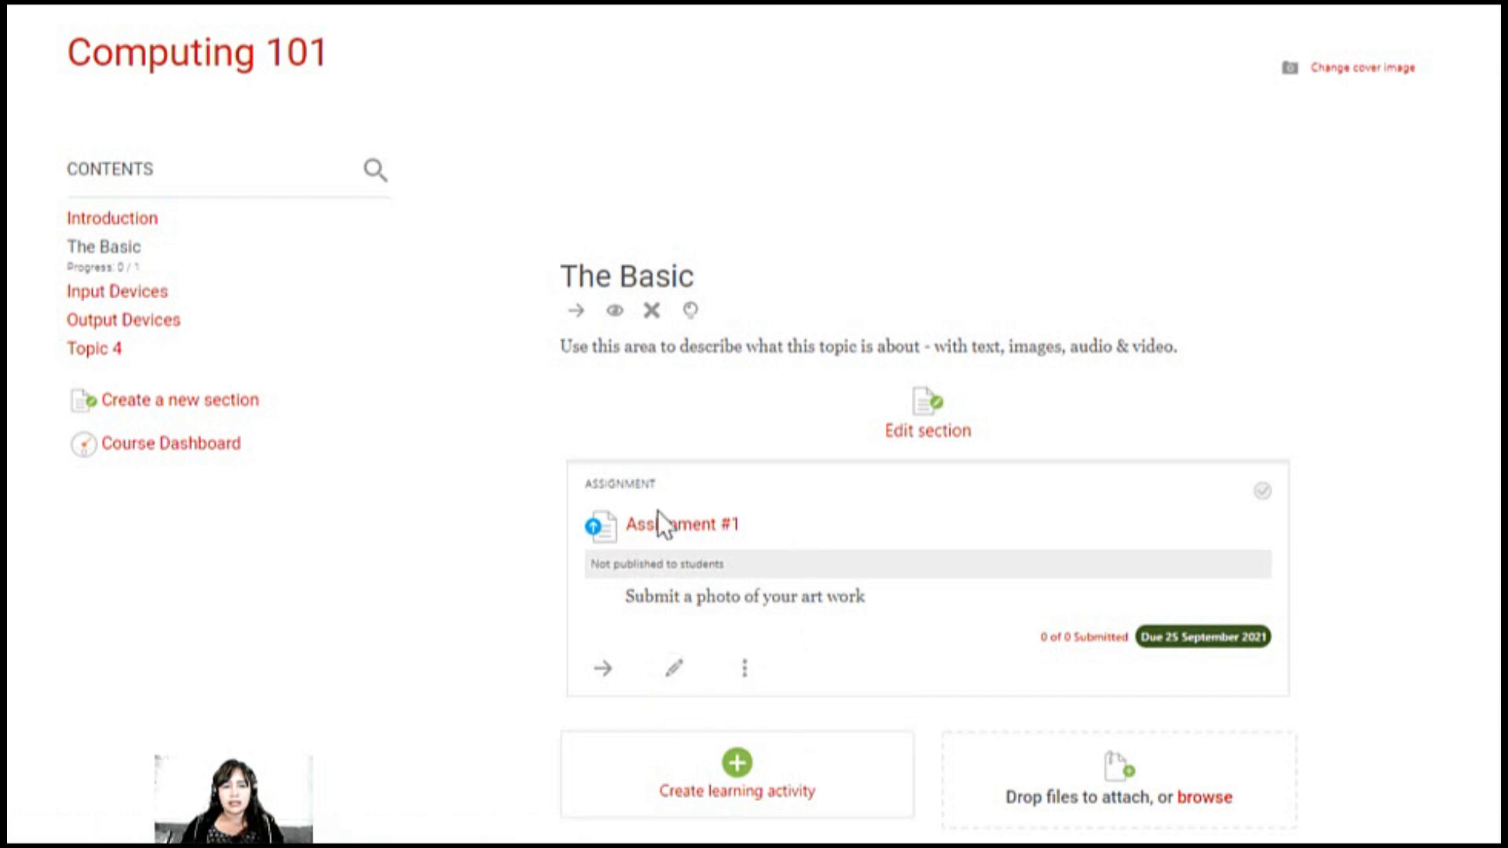
Make Assignment #1 in The Basic section visible to students with its Show option
{"action": "left_click", "coordinate": [744, 669]}
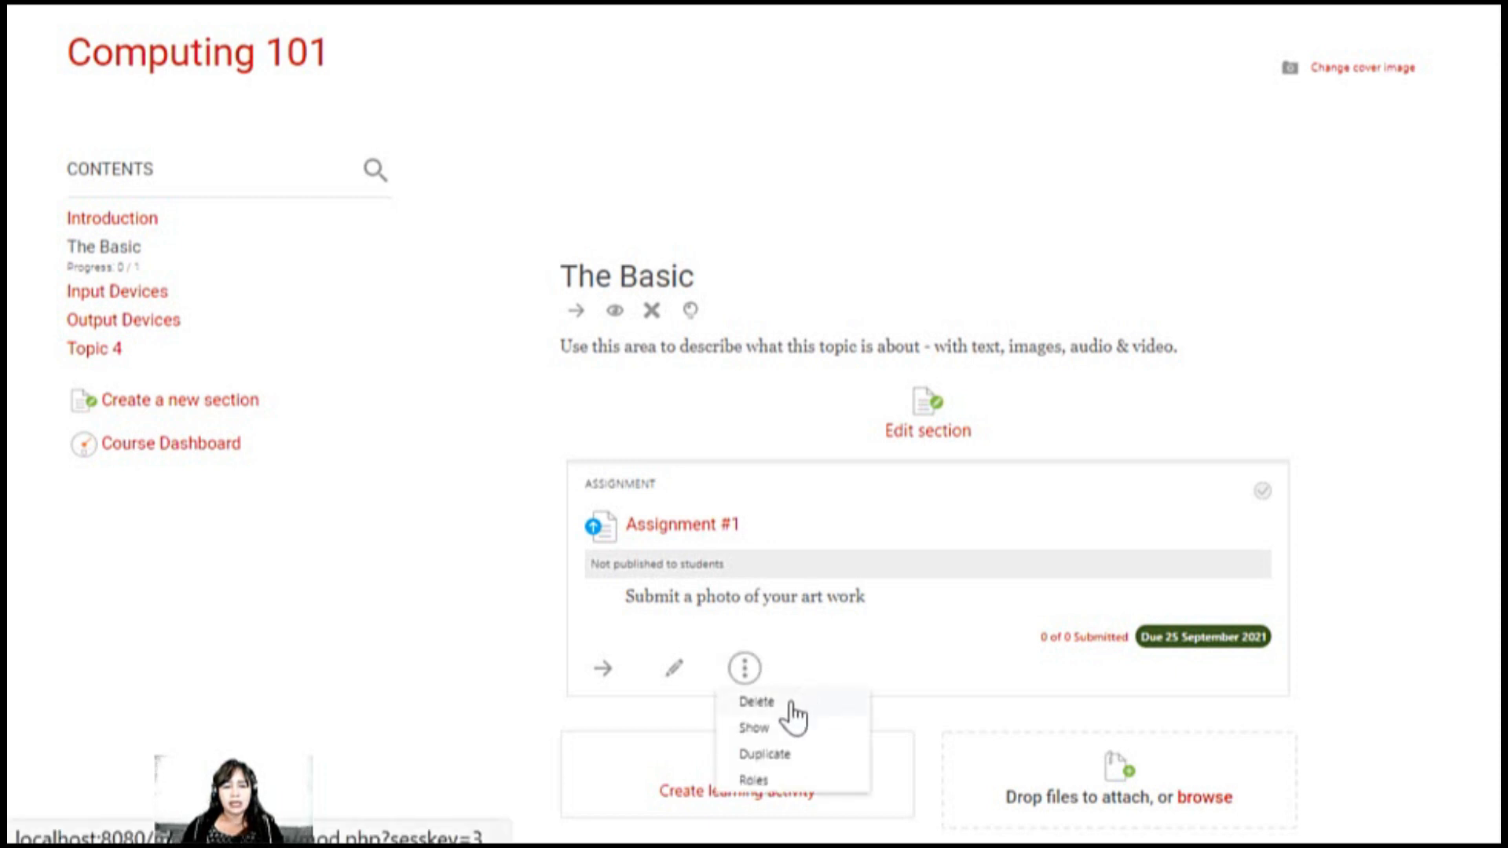
{"action": "left_click", "coordinate": [756, 730]}
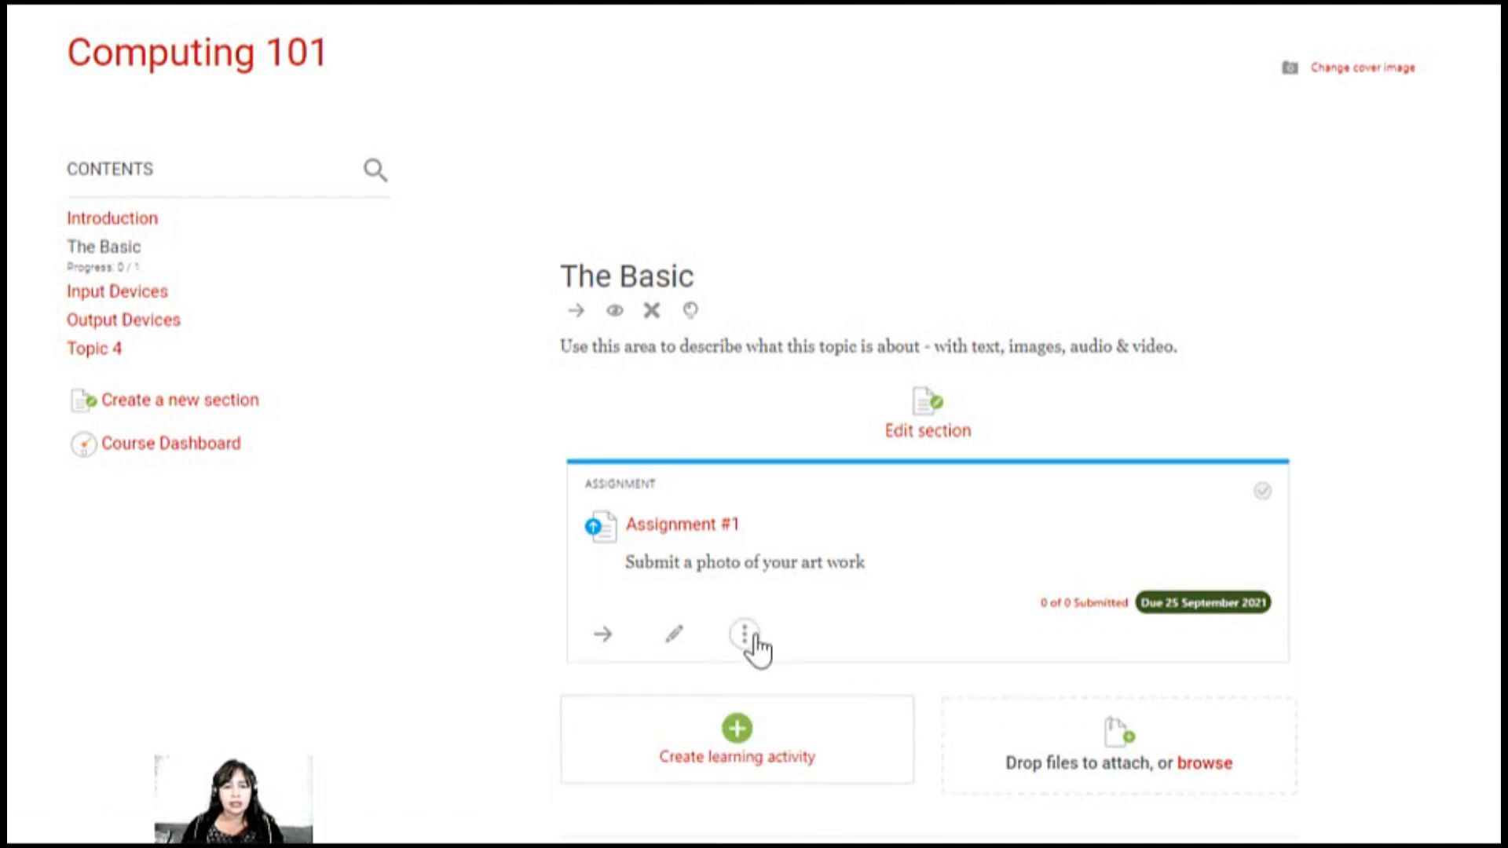
Try setting Assignment #1's visibility to Hide from students in its edit form, and discard the change
{"action": "left_click", "coordinate": [687, 635]}
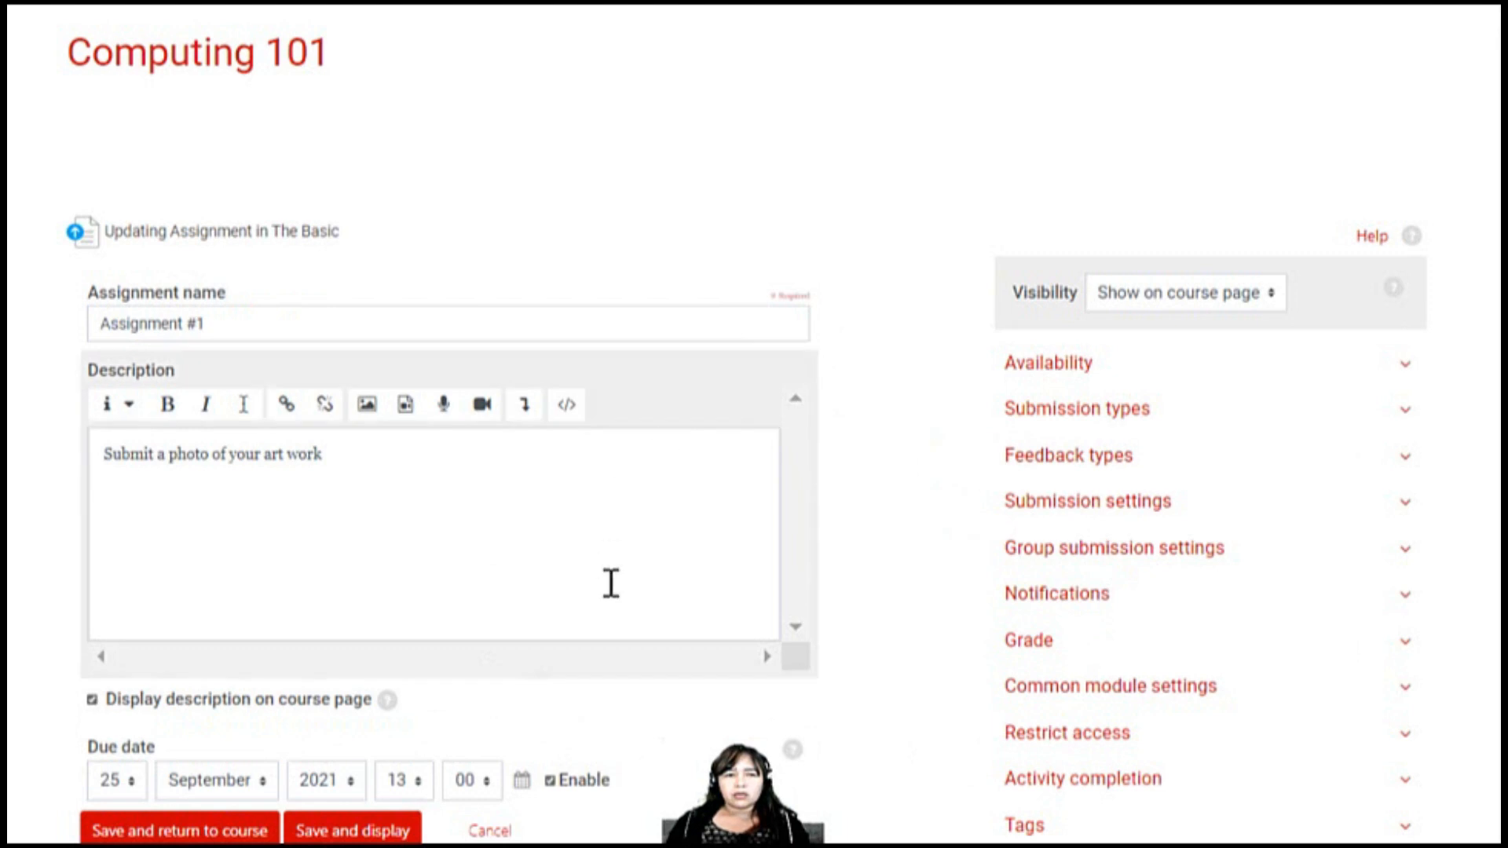
{"action": "left_click", "coordinate": [1150, 302]}
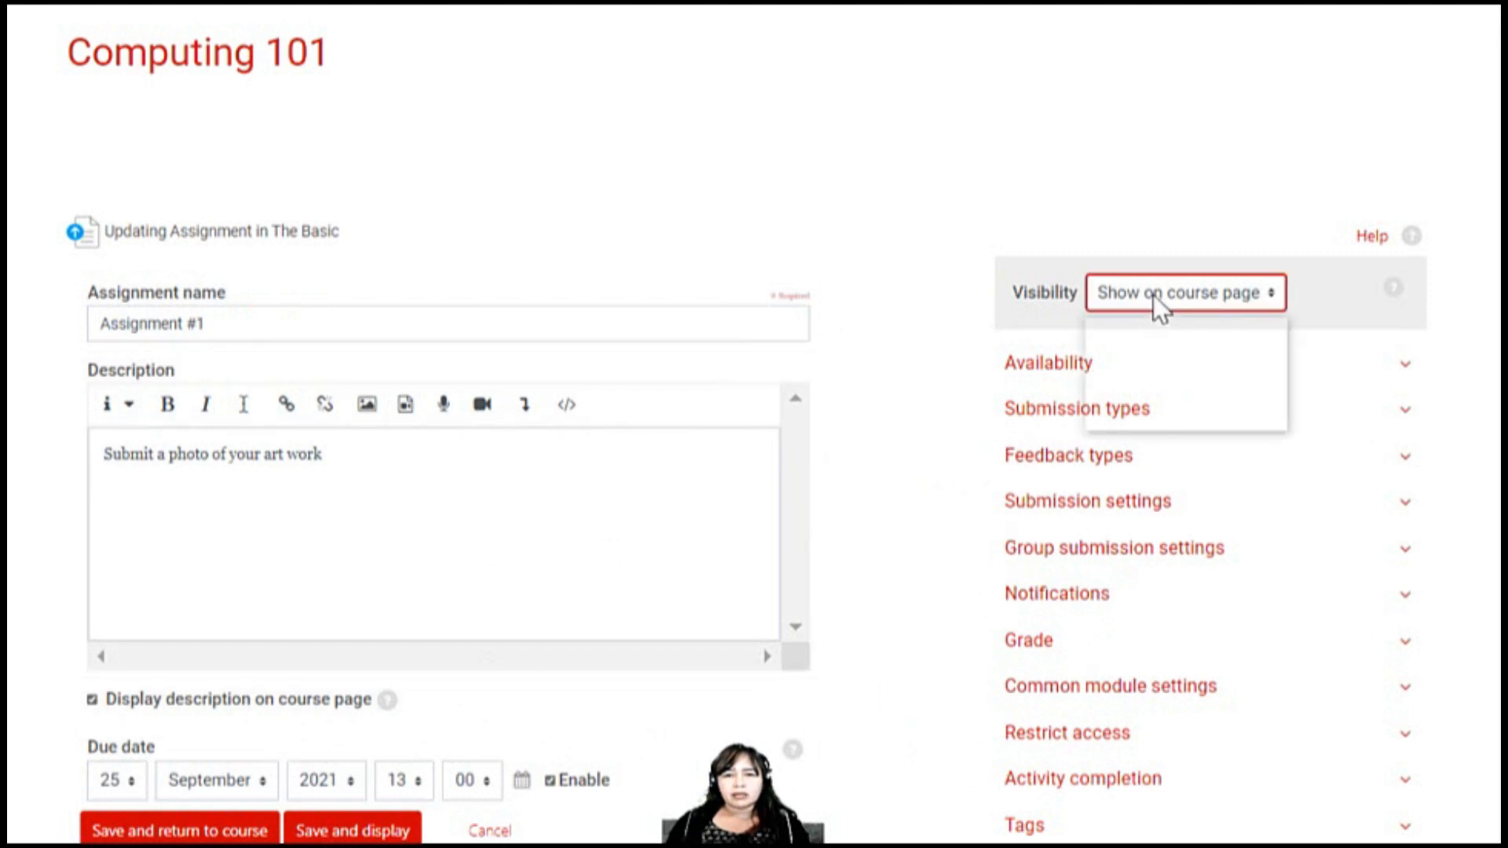
{"action": "left_click", "coordinate": [1155, 399]}
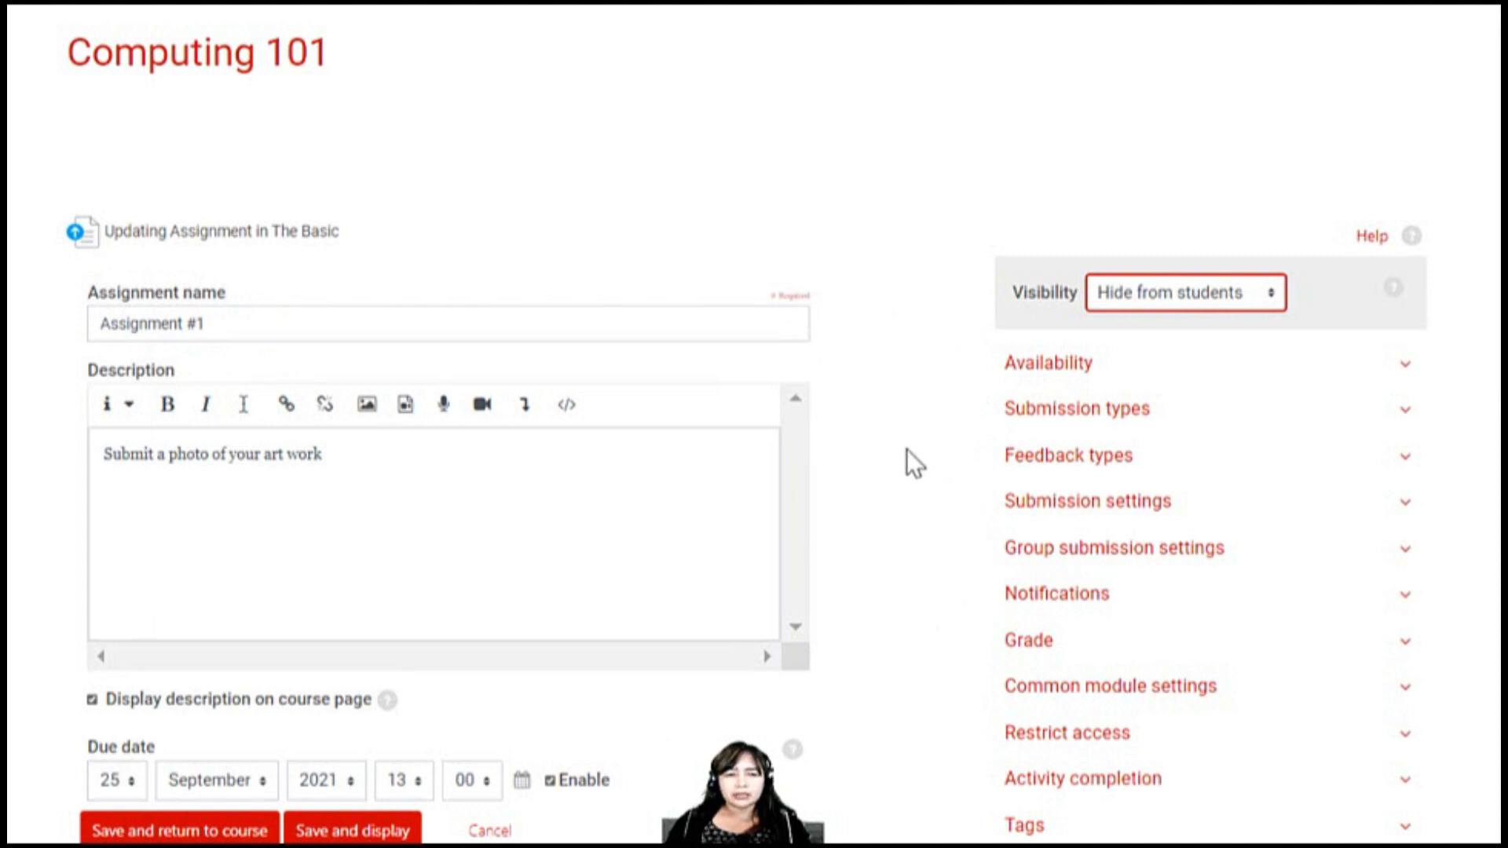
{"action": "left_click", "coordinate": [1126, 299]}
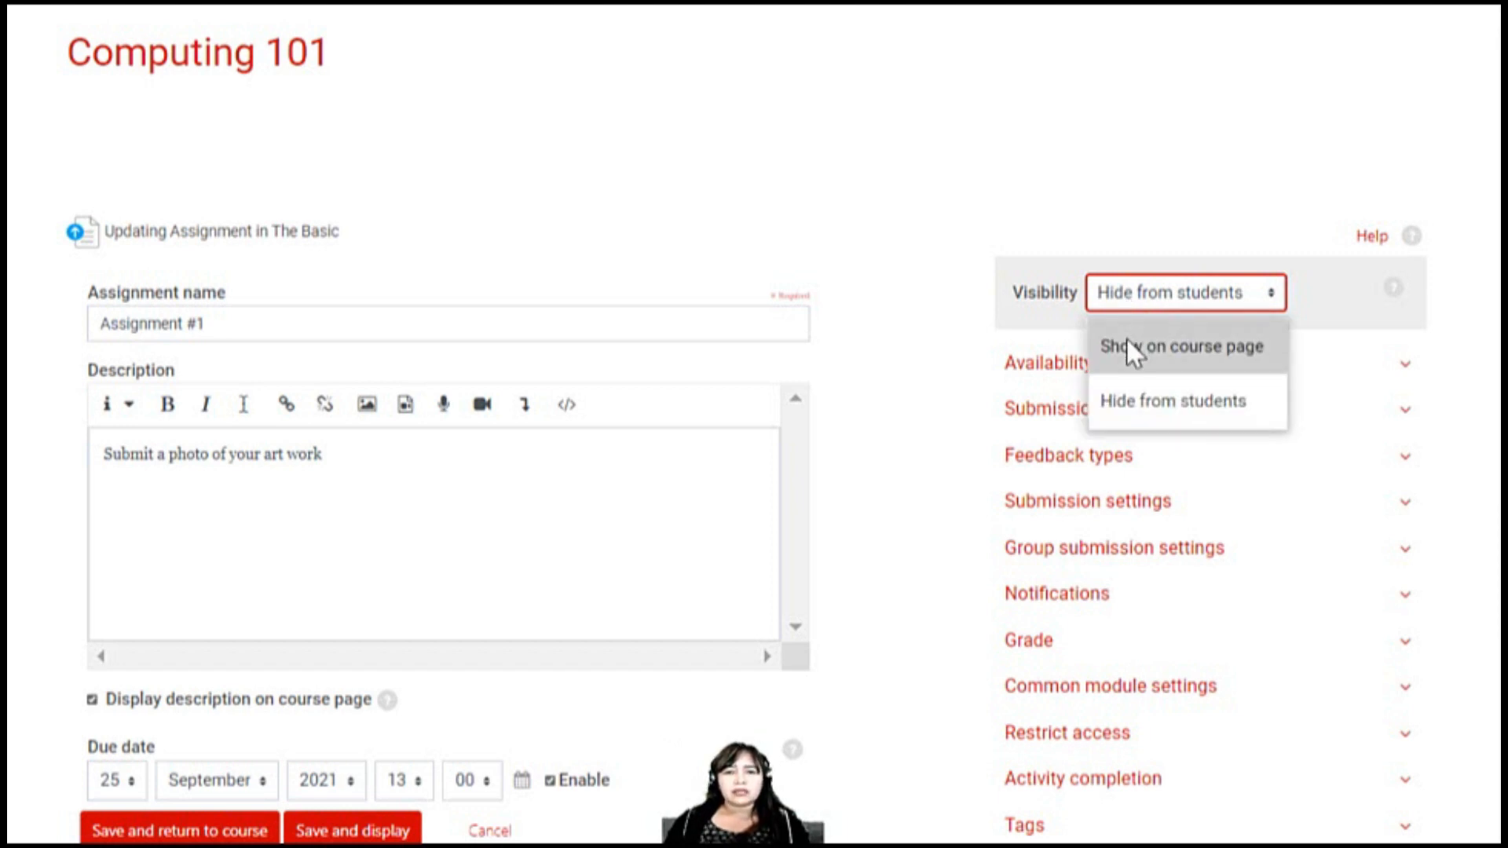
{"action": "left_click", "coordinate": [917, 234]}
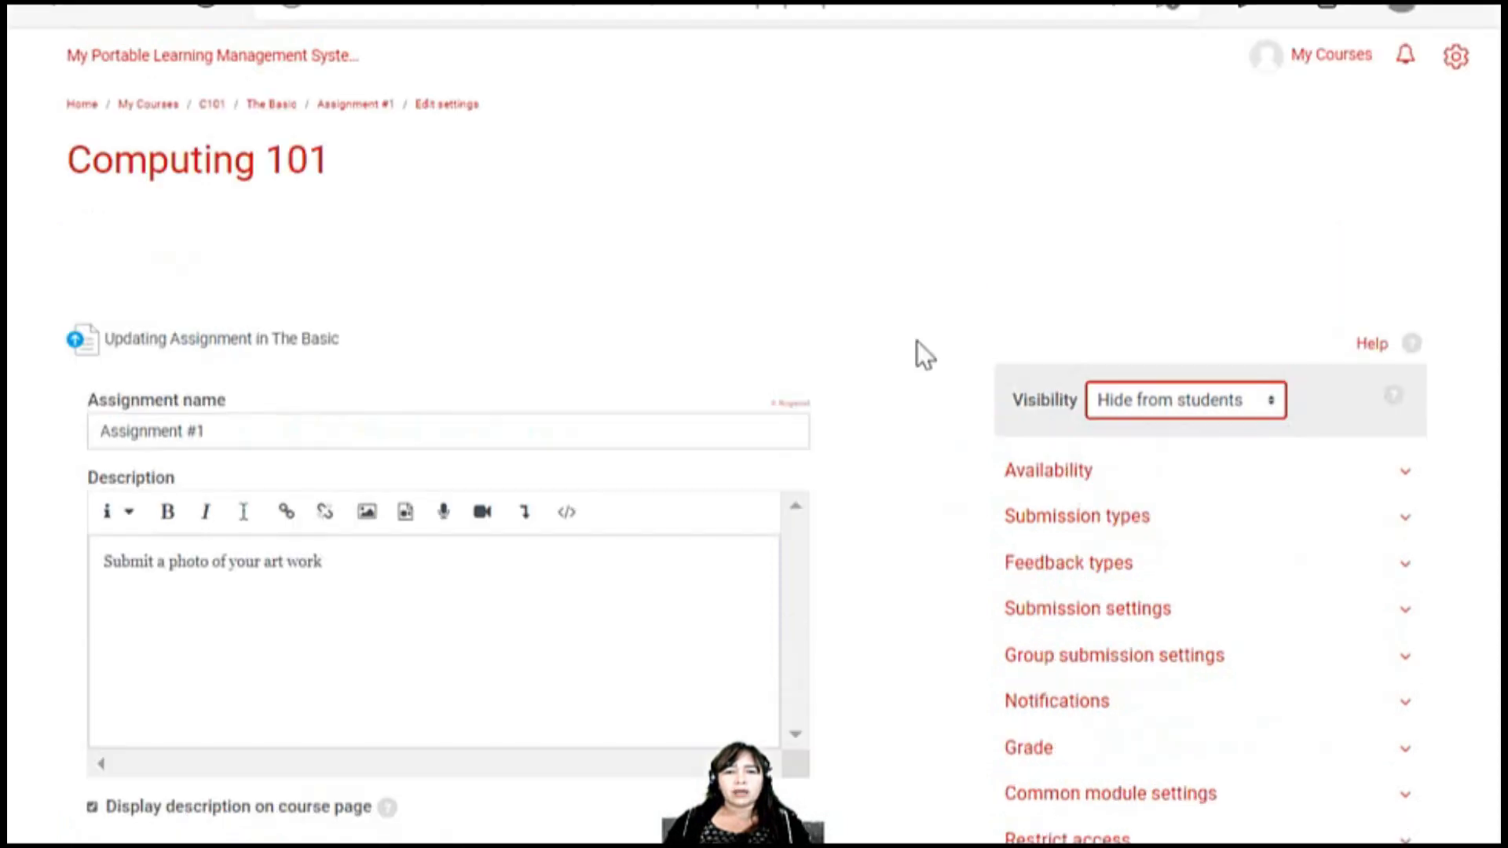
{"action": "left_click", "coordinate": [65, 12]}
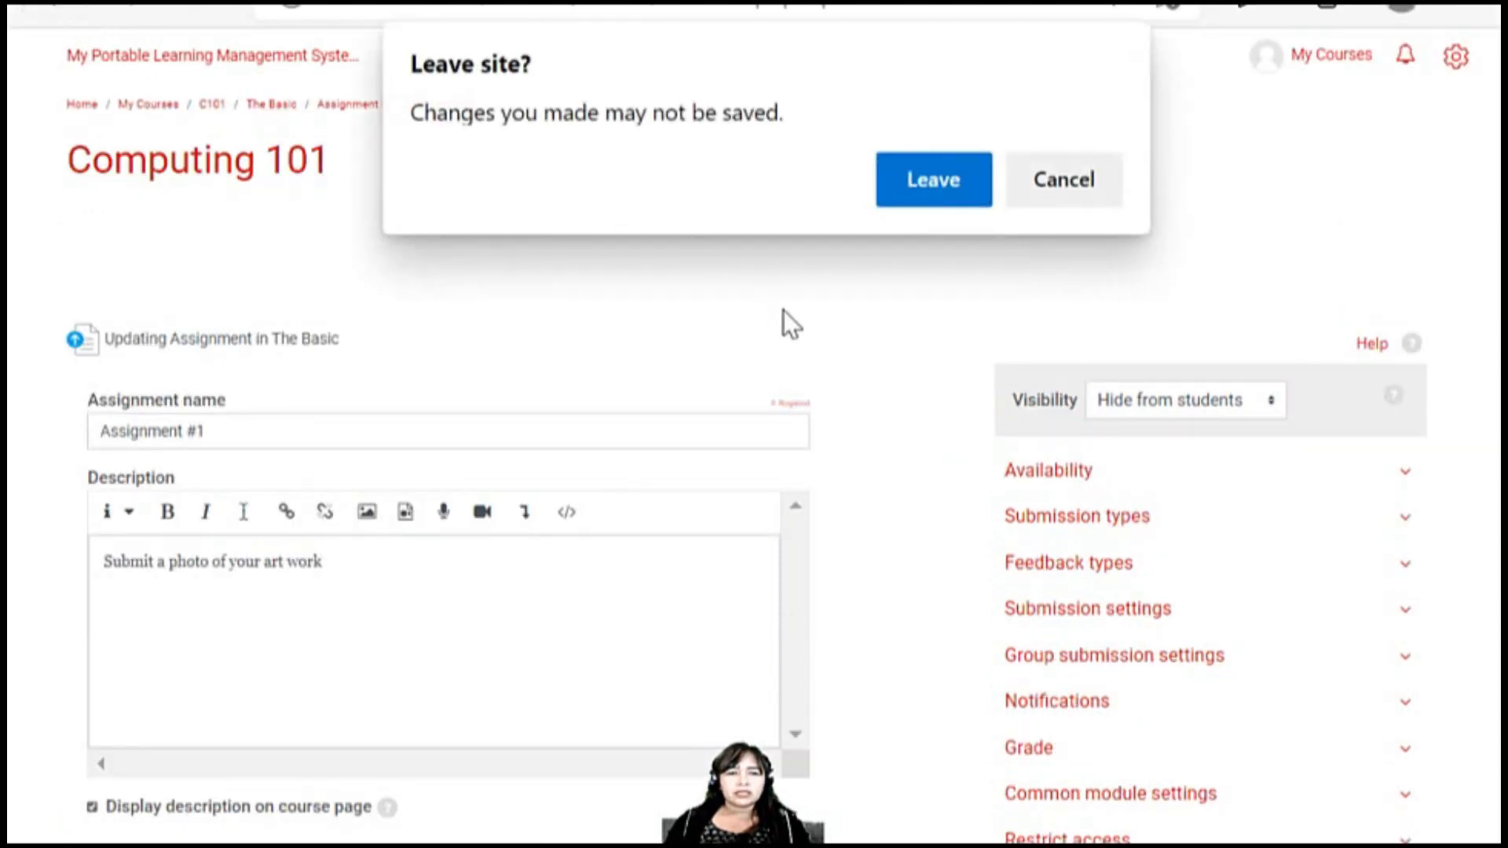
{"action": "left_click", "coordinate": [1055, 189]}
{"action": "scroll", "coordinate": [474, 779], "scroll_direction": "down", "scroll_amount": 3}
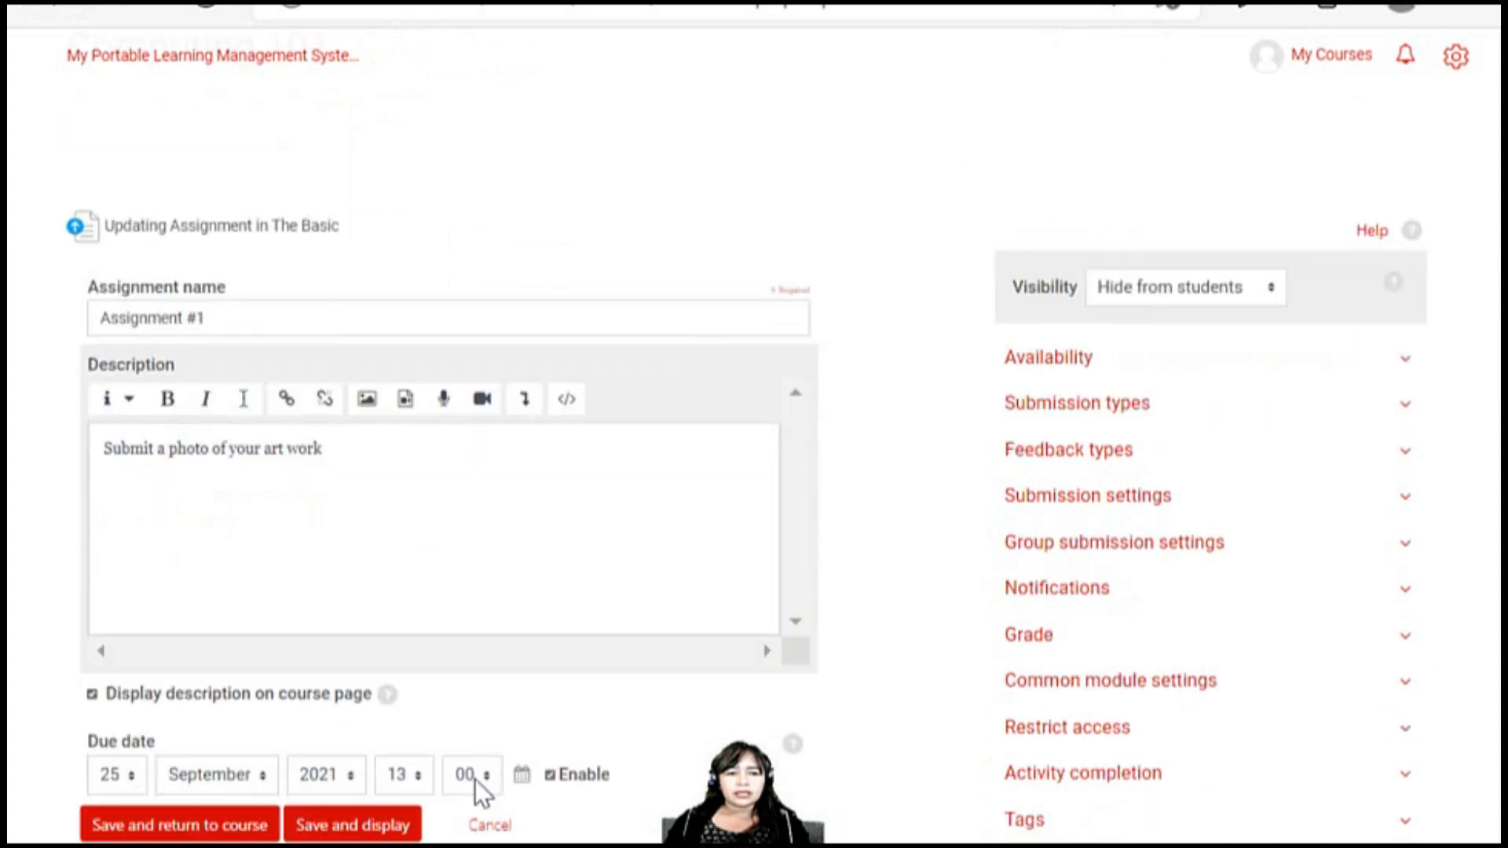
{"action": "left_click", "coordinate": [487, 739]}
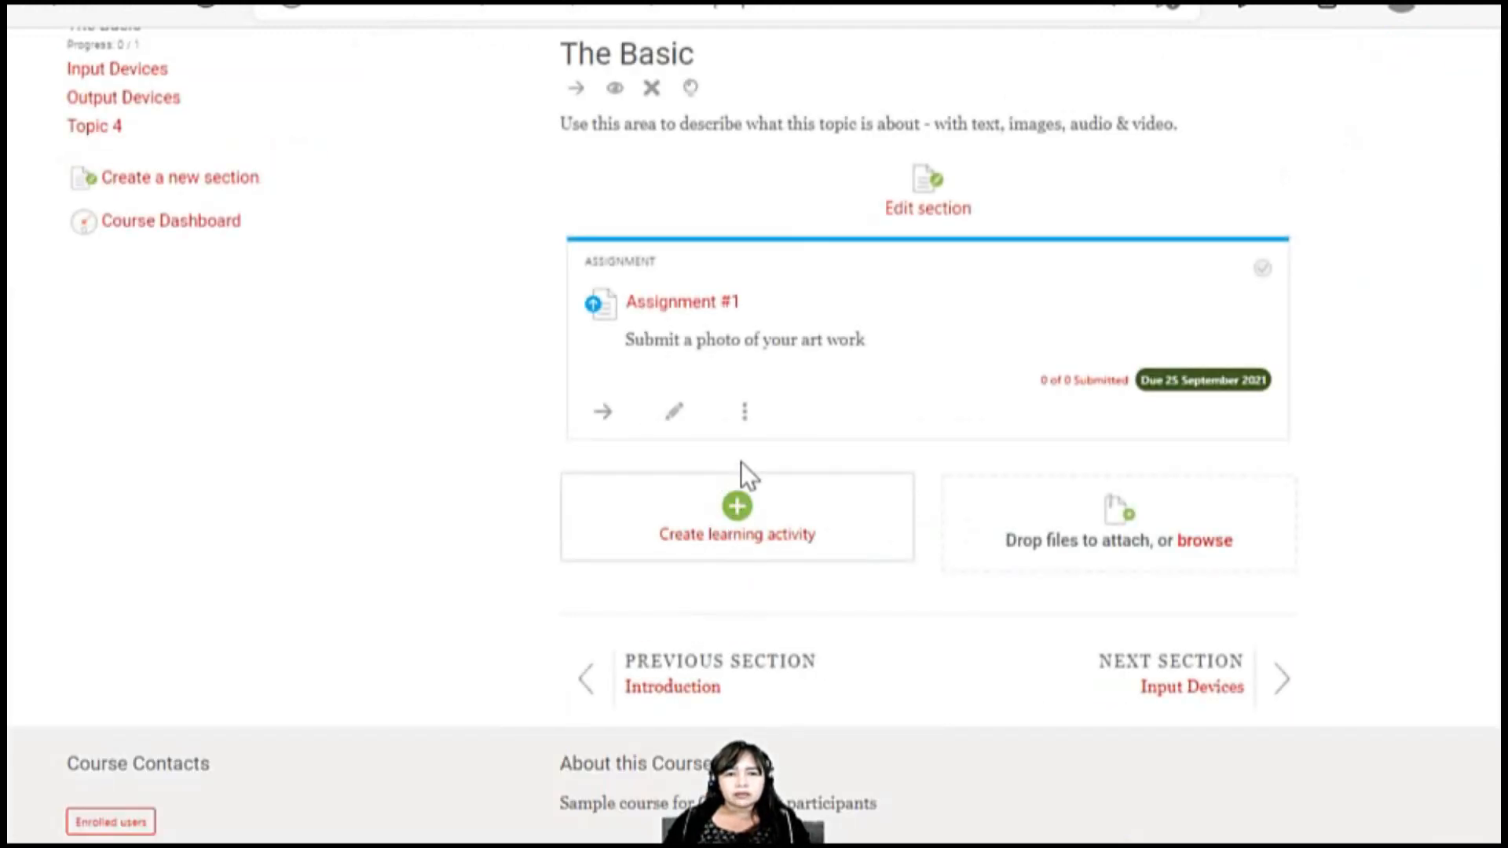
Duplicate Assignment #1 in The Basic section and open the copy's settings for editing
{"action": "left_click", "coordinate": [745, 412]}
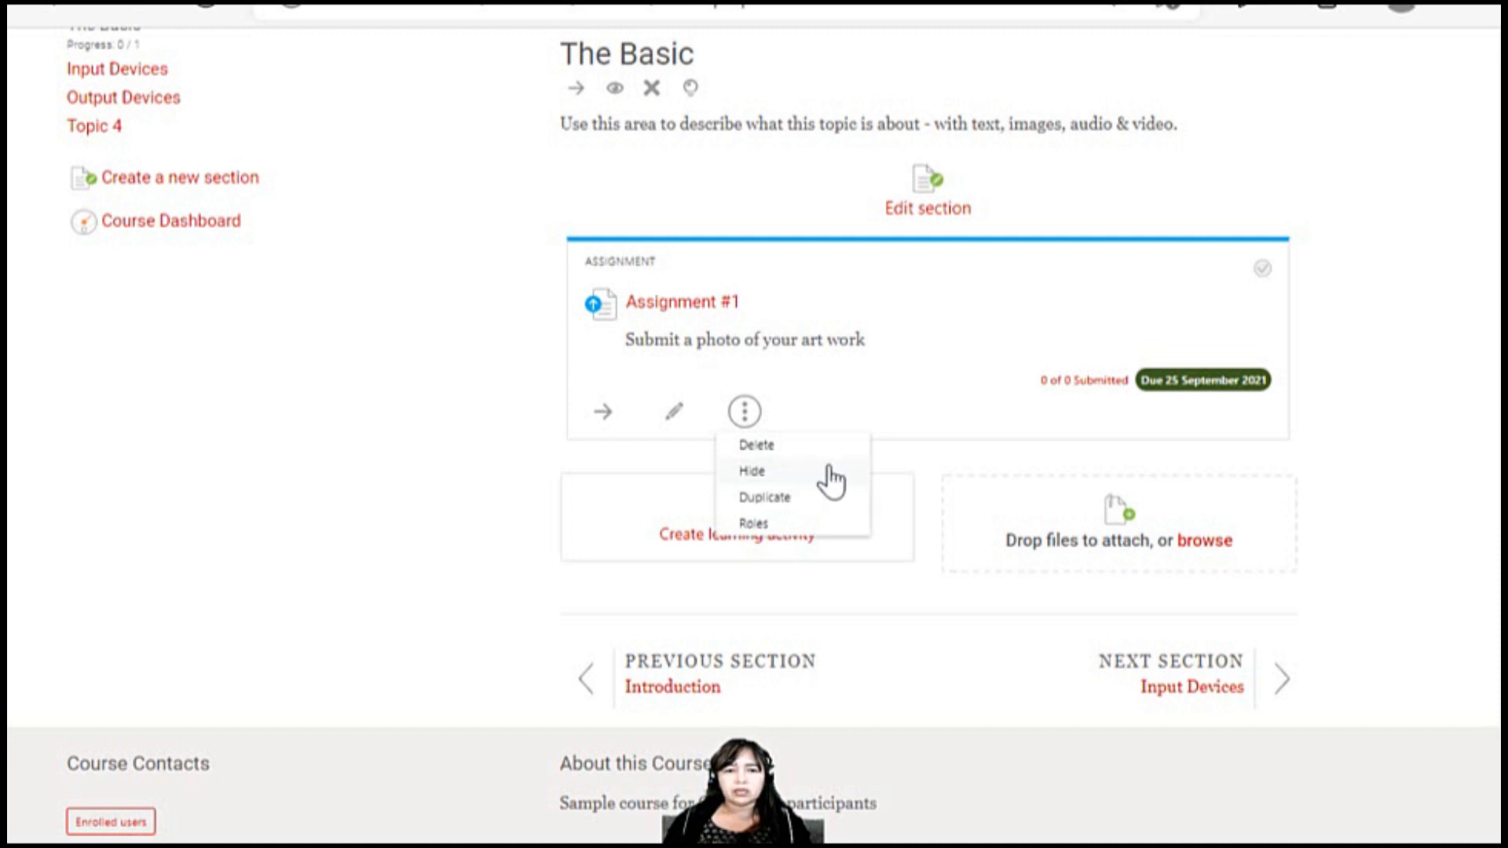
{"action": "left_click", "coordinate": [766, 498]}
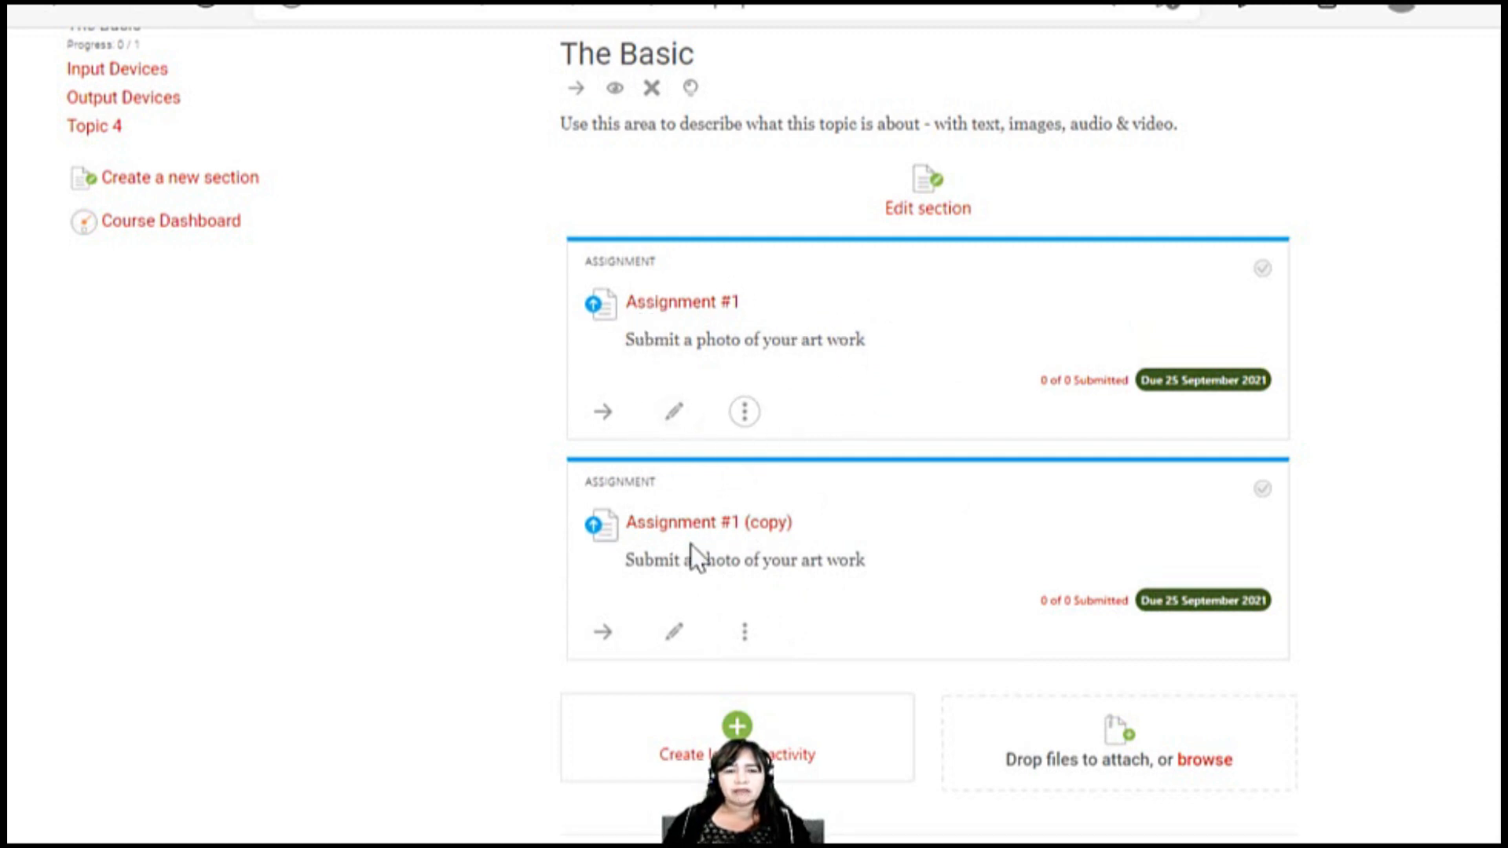
{"action": "left_click", "coordinate": [673, 633]}
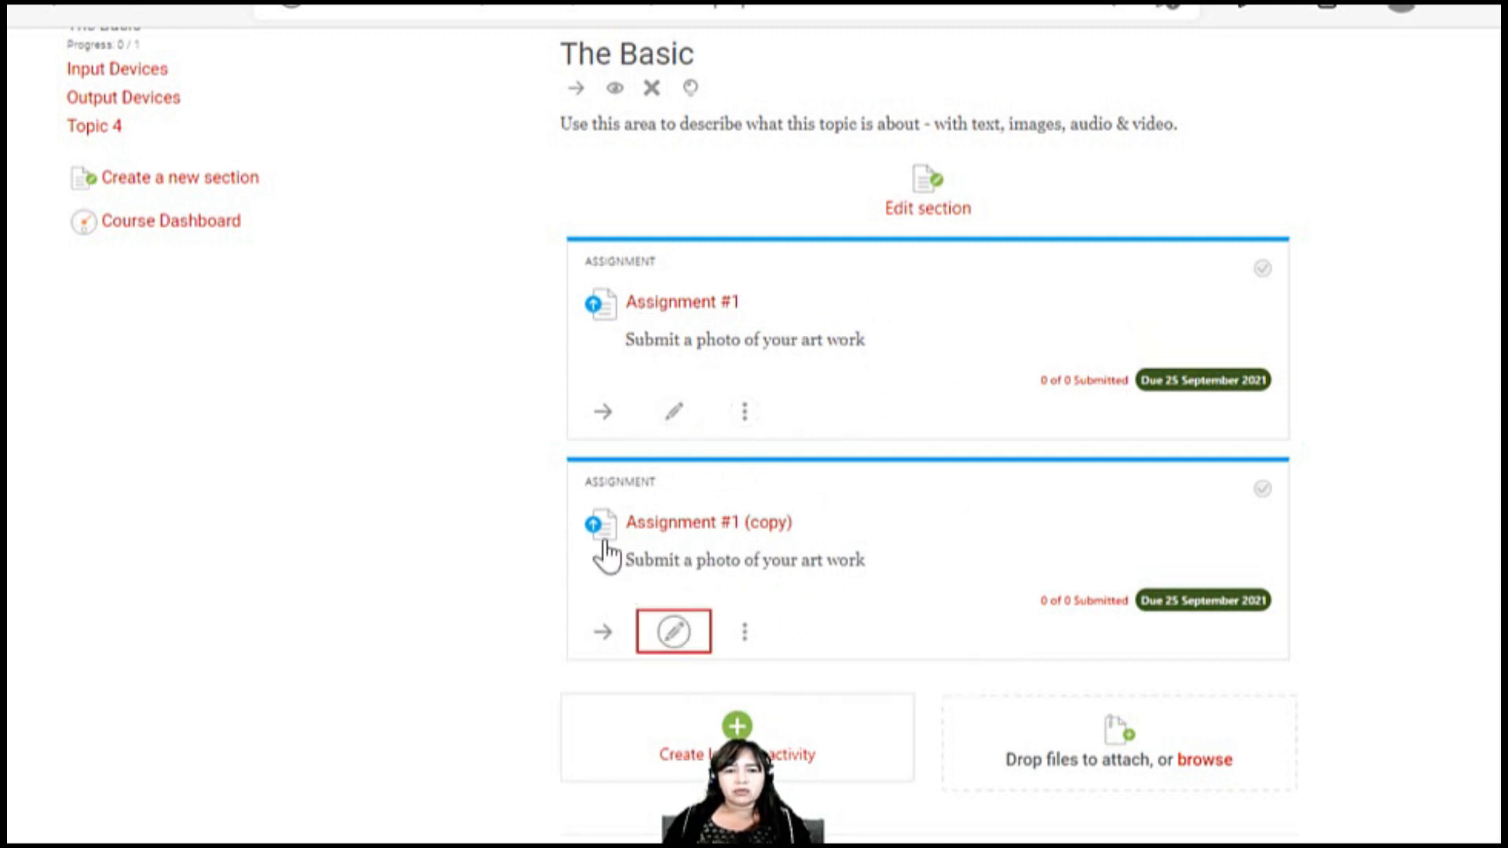
{"action": "scroll", "coordinate": [418, 542], "scroll_direction": "down", "scroll_amount": 1}
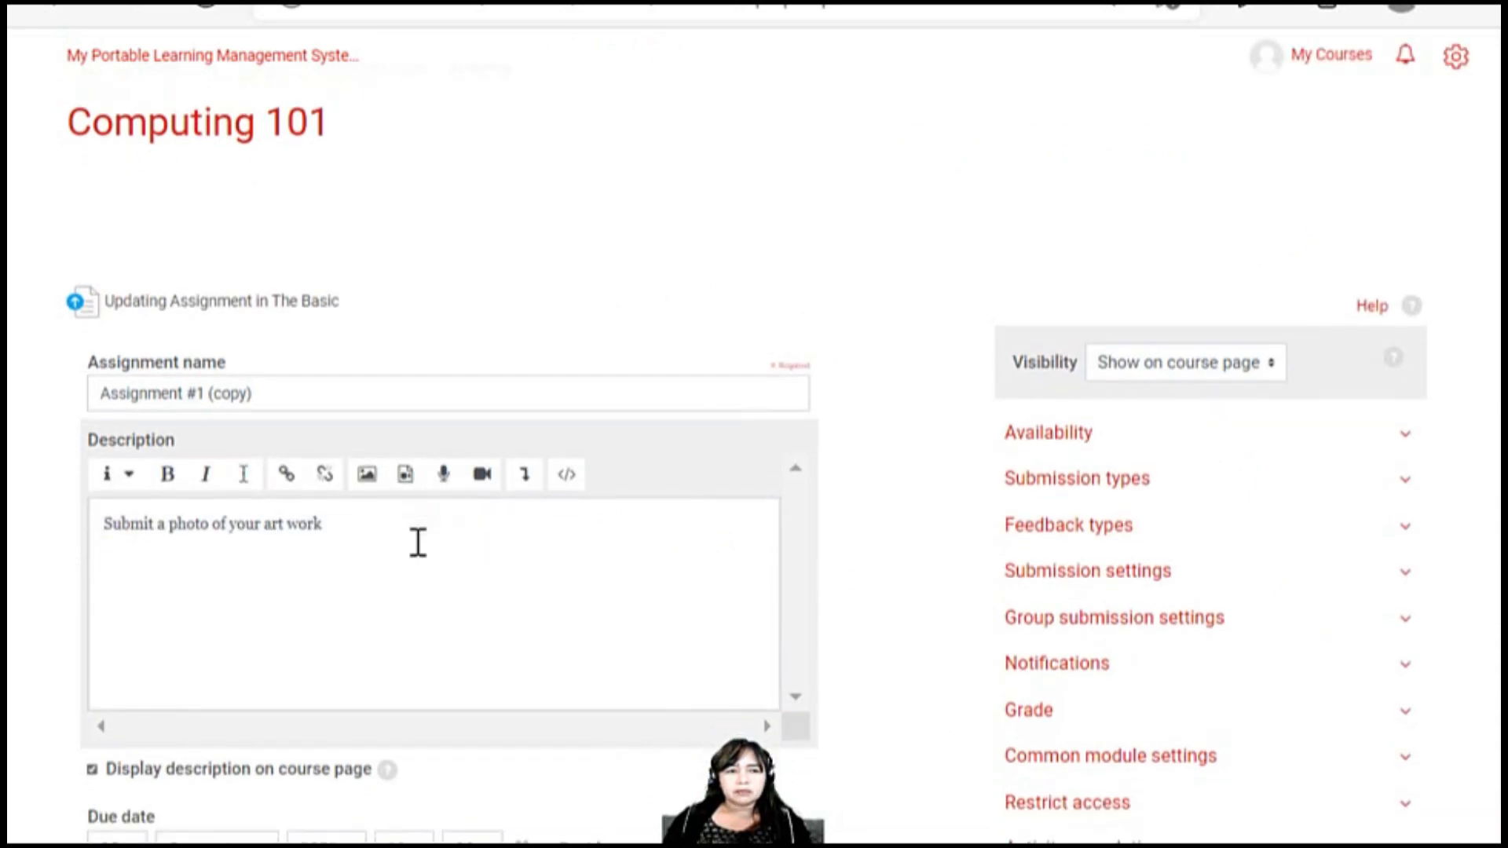
Rename the copied assignment as Assignment #2
{"action": "left_click", "coordinate": [358, 396]}
{"action": "type", "text": "\\\\\\\\"}
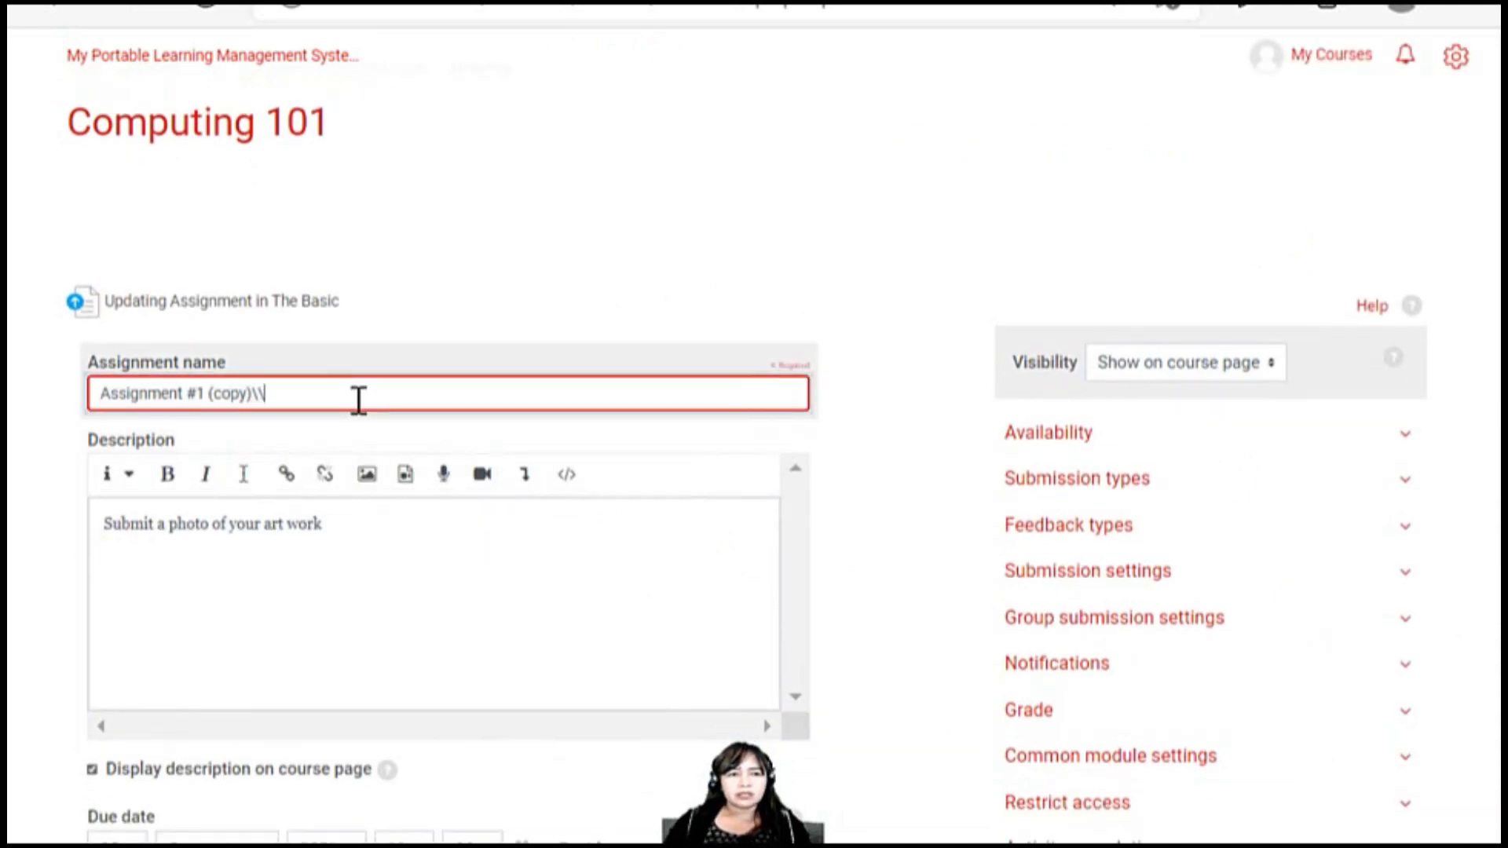
{"action": "key", "text": "BackSpace"}
{"action": "key", "text": "BackSpace"}
{"action": "key", "text": "BackSpace"}
{"action": "key", "text": "BackSpace"}
{"action": "key", "text": "BackSpace"}
{"action": "key", "text": "BackSpace"}
{"action": "key", "text": "BackSpace"}
{"action": "key", "text": "BackSpace"}
{"action": "key", "text": "BackSpace"}
{"action": "key", "text": "BackSpace"}
{"action": "key", "text": "BackSpace"}
{"action": "type", "text": "2"}
Replace the description of Assignment #2 with "Define art in your own words"
{"action": "left_click_drag", "start_coordinate": [367, 523], "coordinate": [100, 526]}
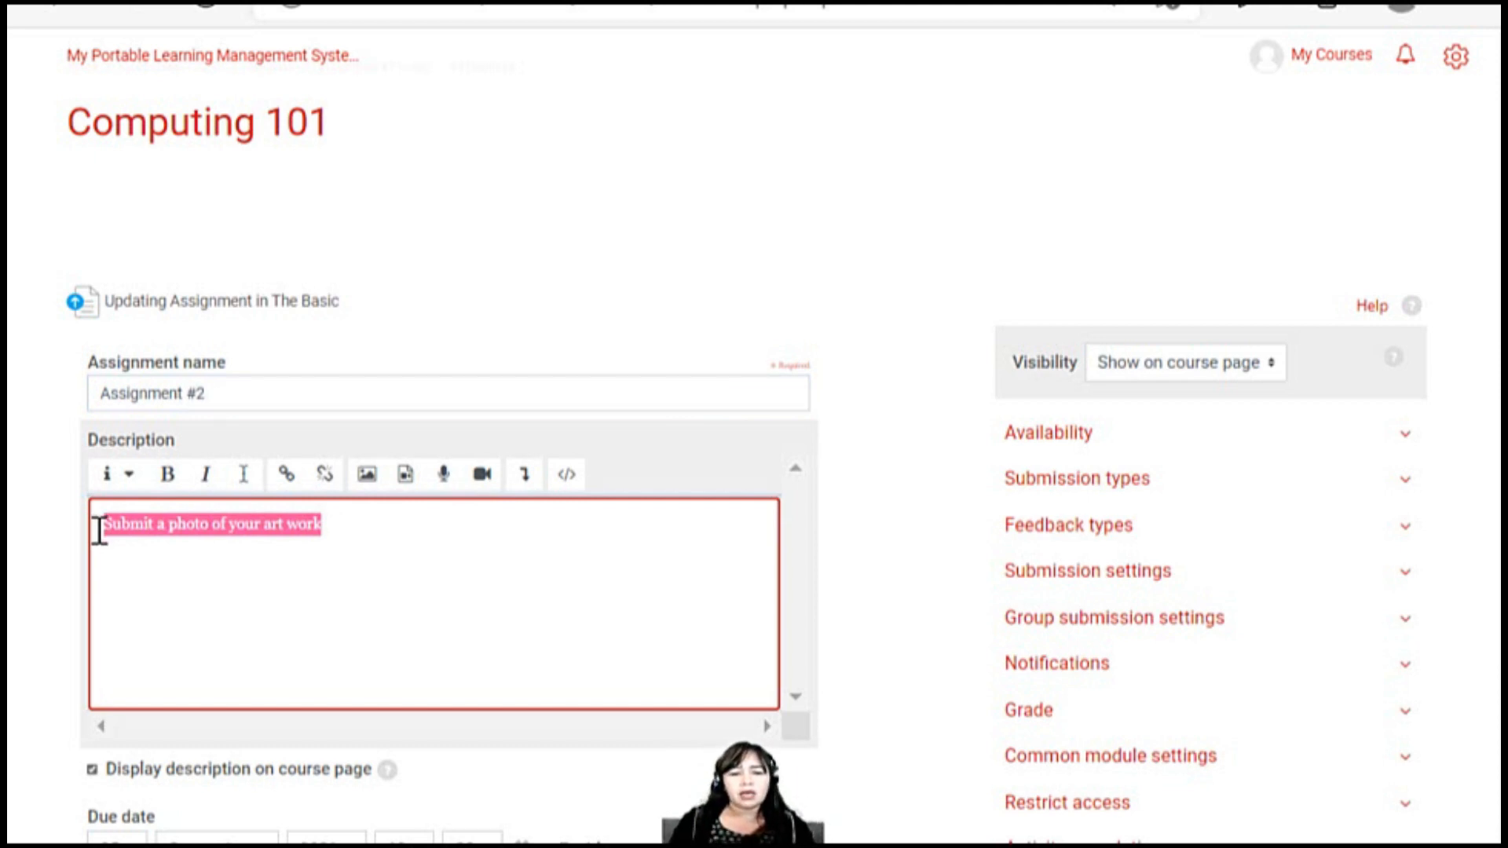
{"action": "type", "text": "dEF"}
{"action": "key", "text": "BackSpace"}
{"action": "key", "text": "BackSpace"}
{"action": "key", "text": "BackSpace"}
{"action": "type", "text": "Define art"}
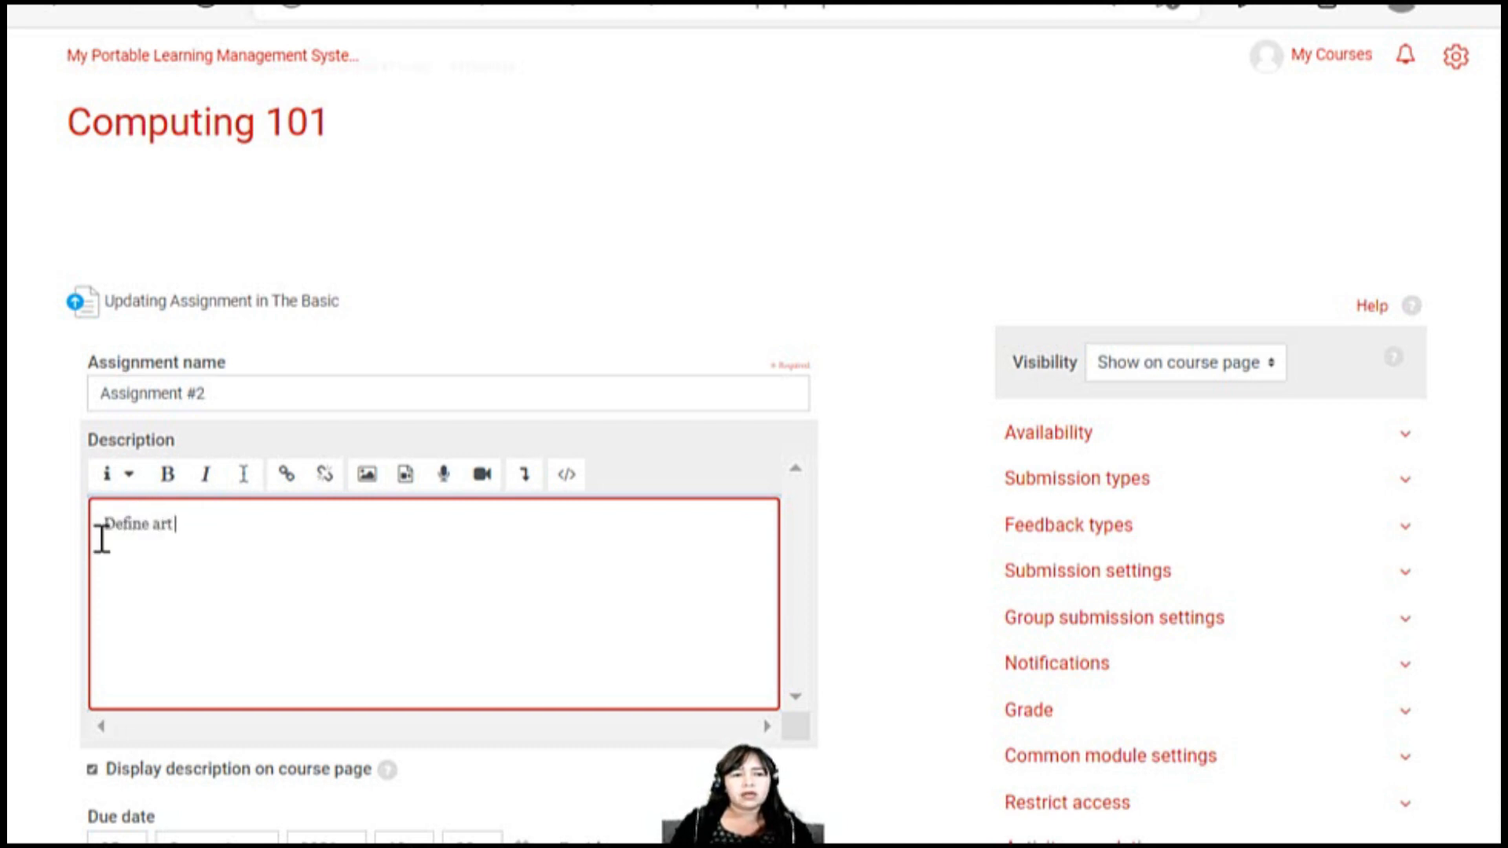
{"action": "type", "text": " in your own words"}
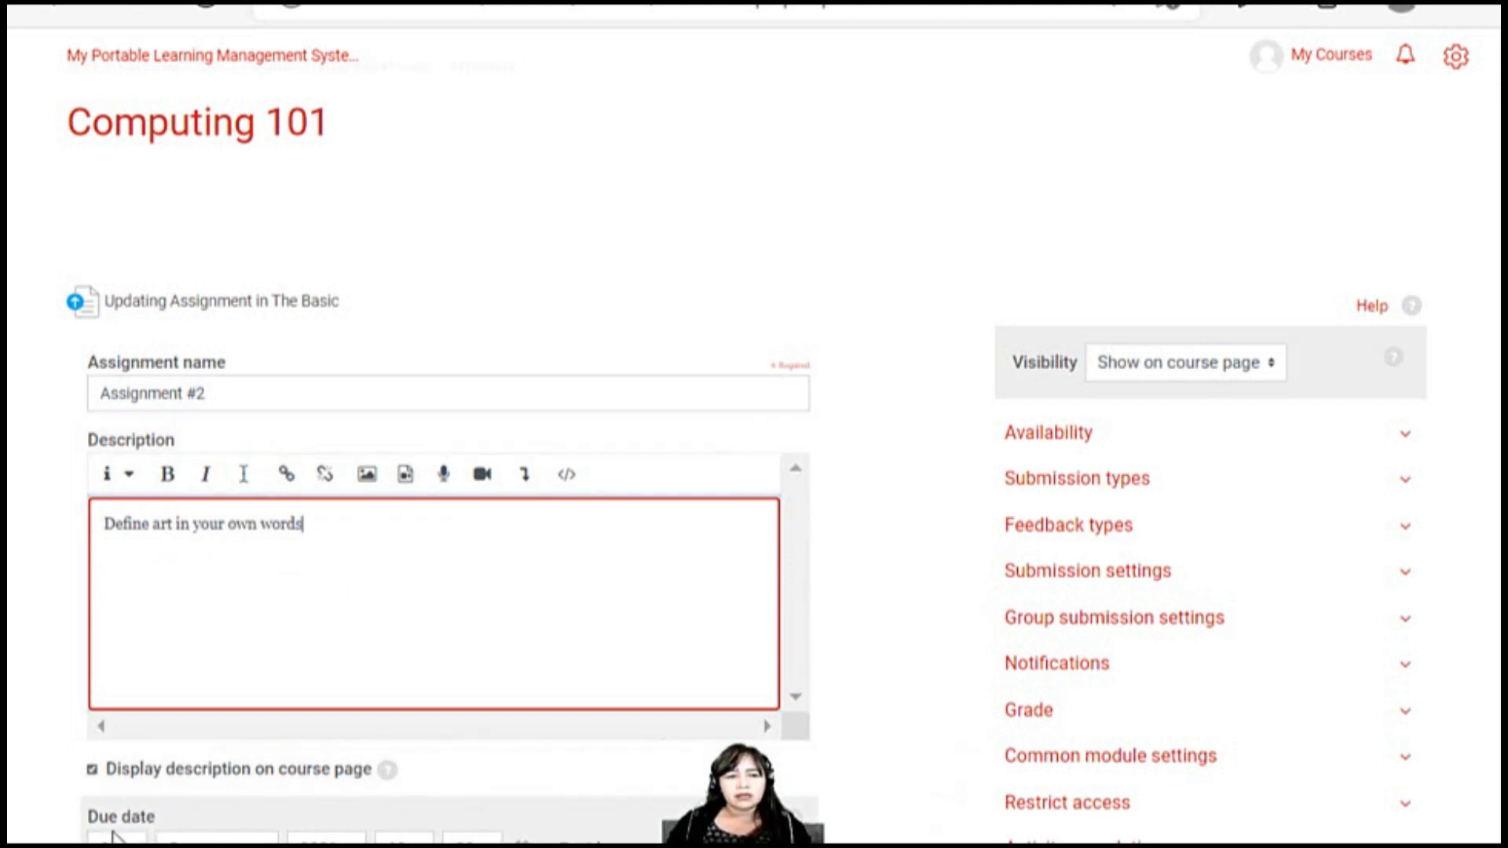
Expand the Availability and Submission types sections, and switch the submission type from File submissions to Online text
{"action": "left_click", "coordinate": [1099, 481]}
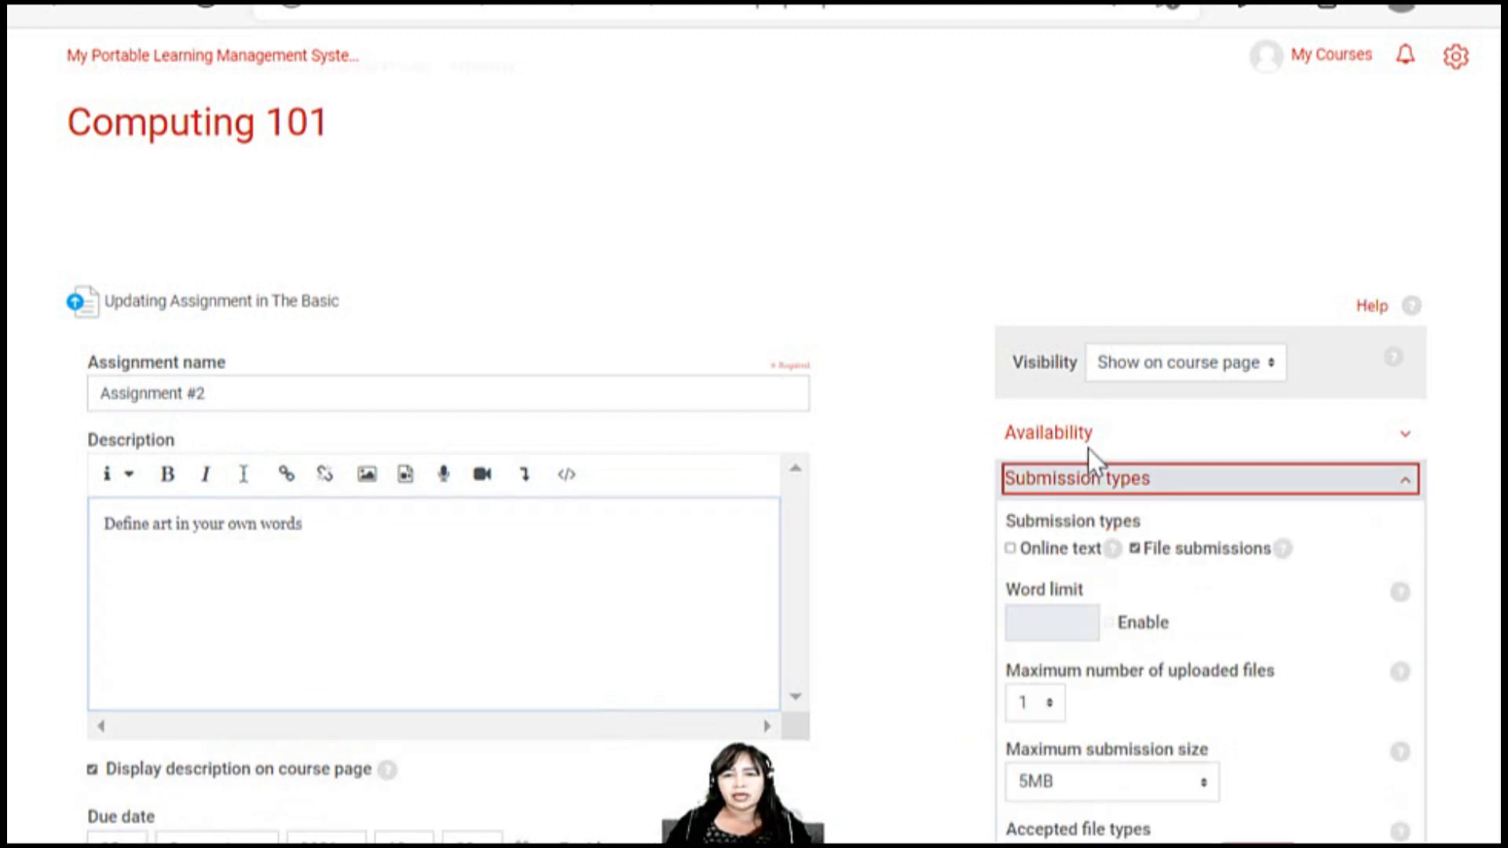
{"action": "left_click", "coordinate": [1086, 444]}
{"action": "scroll", "coordinate": [983, 545], "scroll_direction": "down", "scroll_amount": 3}
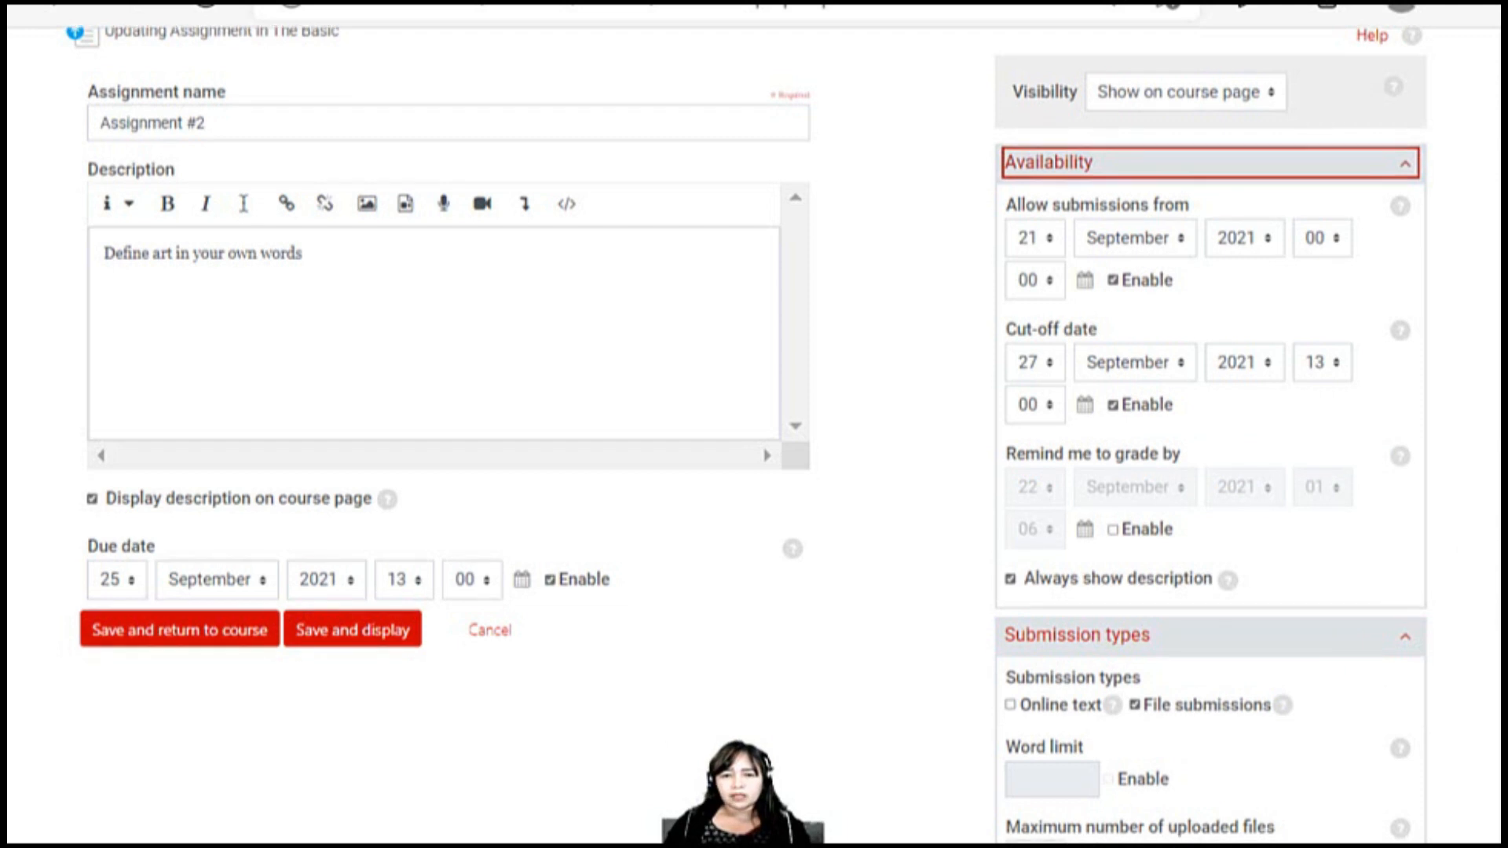
{"action": "scroll", "coordinate": [1210, 472], "scroll_direction": "down", "scroll_amount": 2}
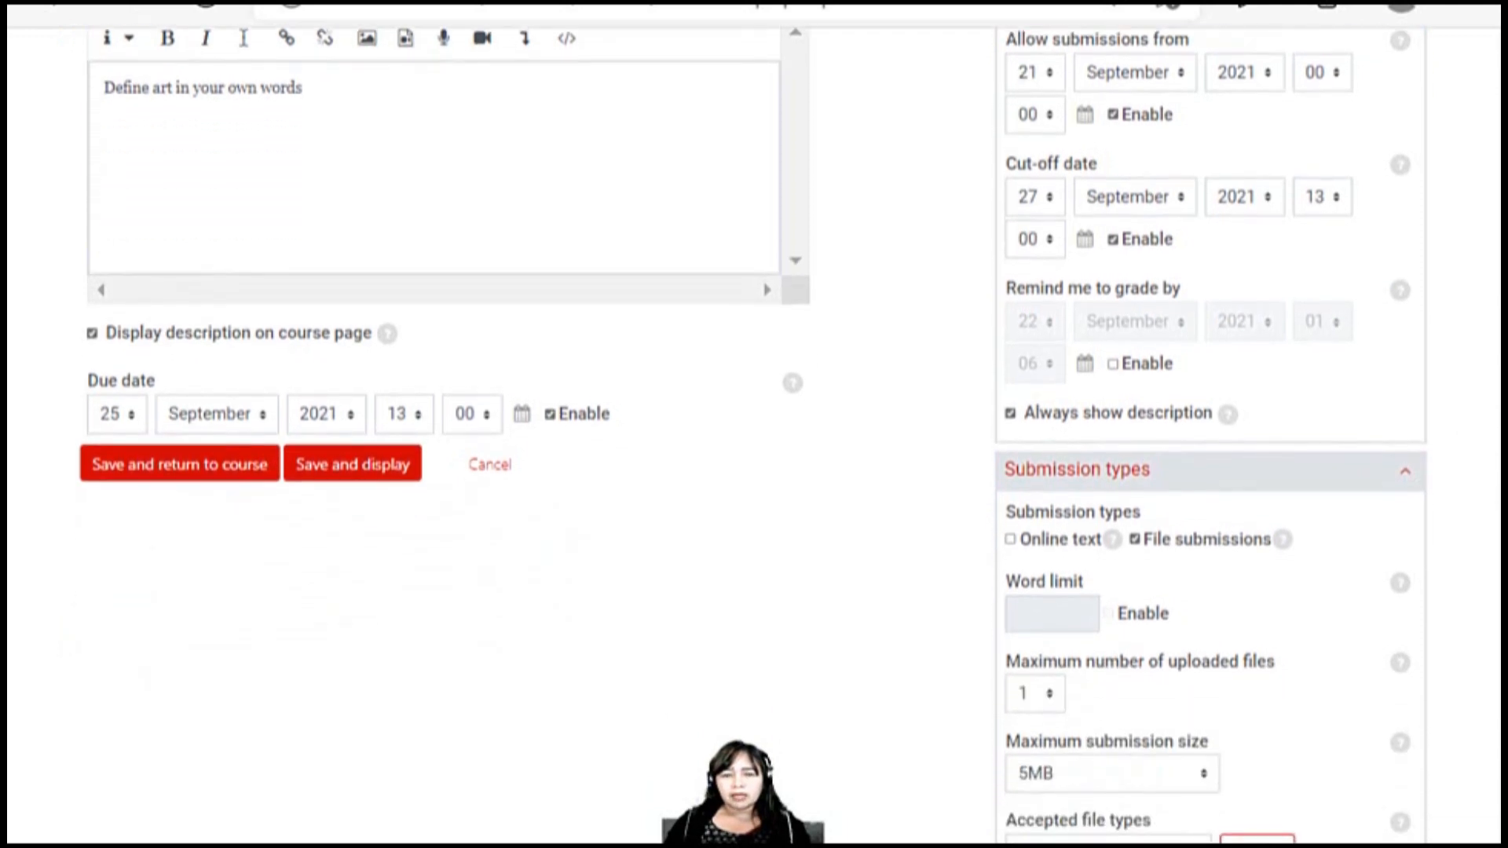
{"action": "left_click", "coordinate": [1065, 536]}
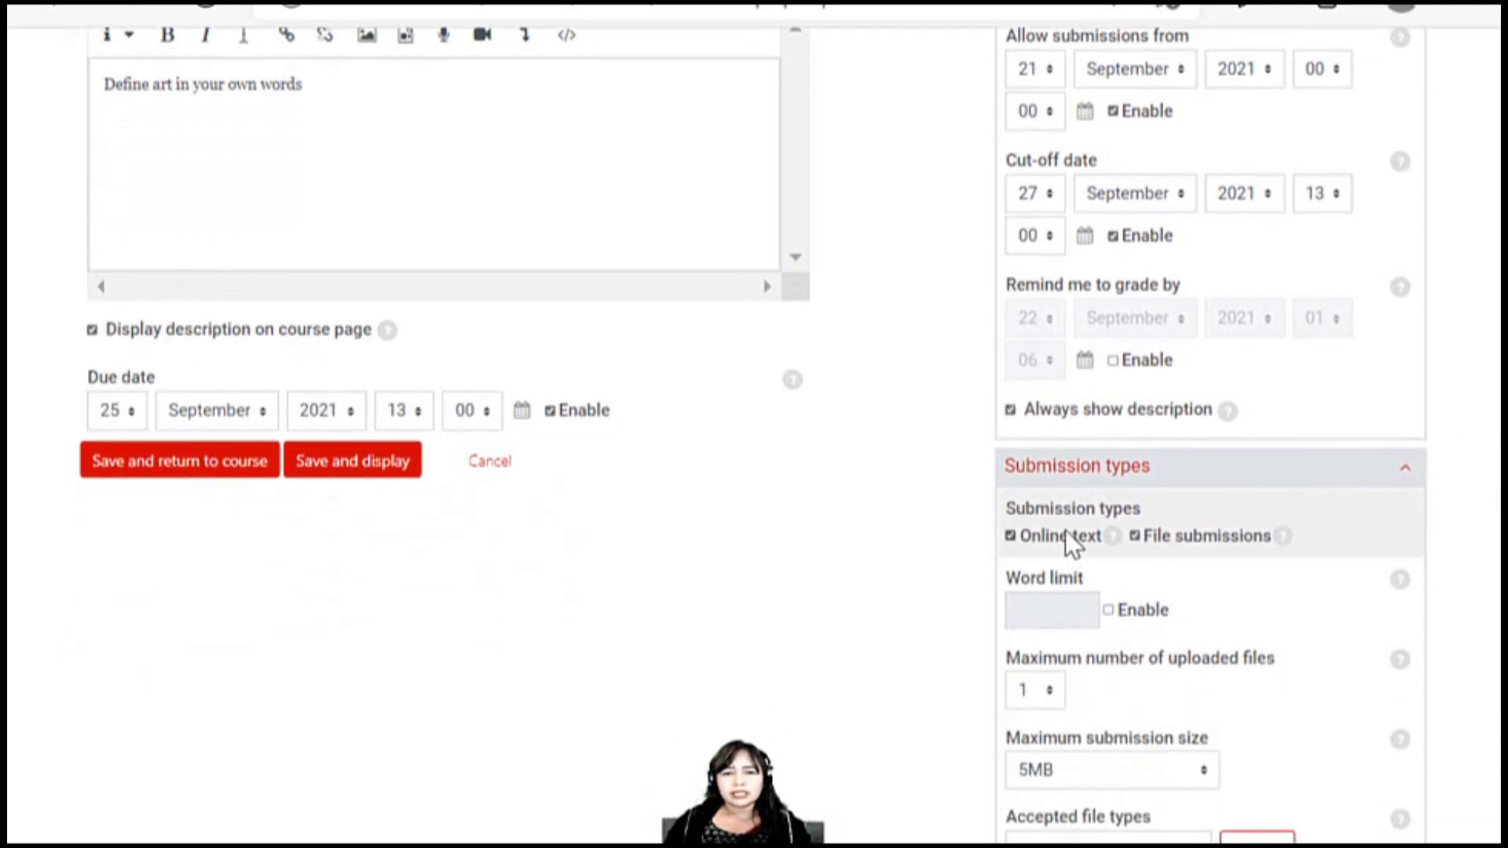
{"action": "left_click", "coordinate": [1168, 535]}
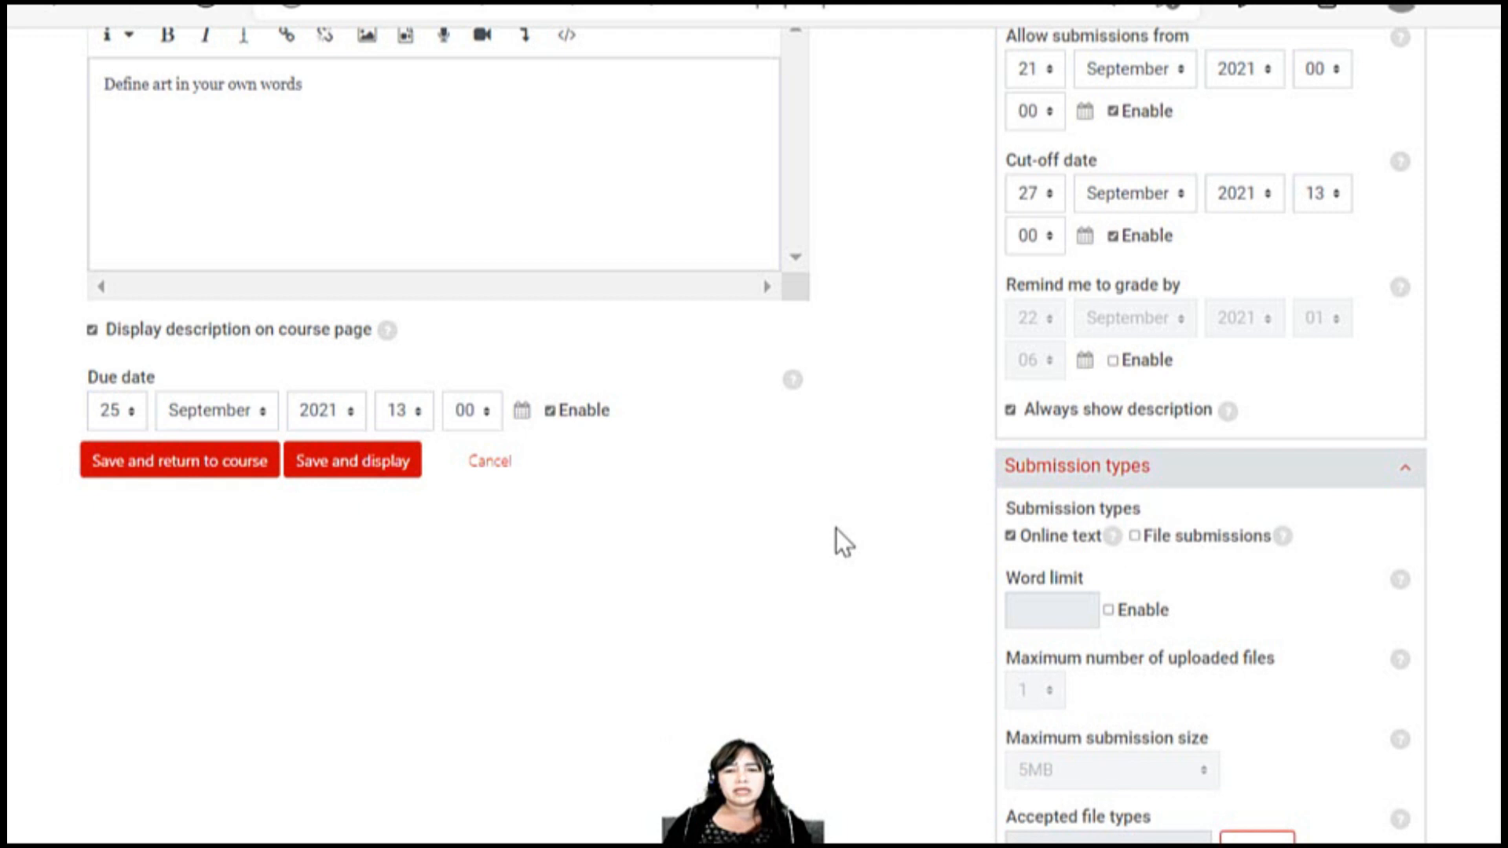
Enable the word limit for online text submissions and set it to 100
{"action": "scroll", "coordinate": [836, 528], "scroll_direction": "up", "scroll_amount": 1}
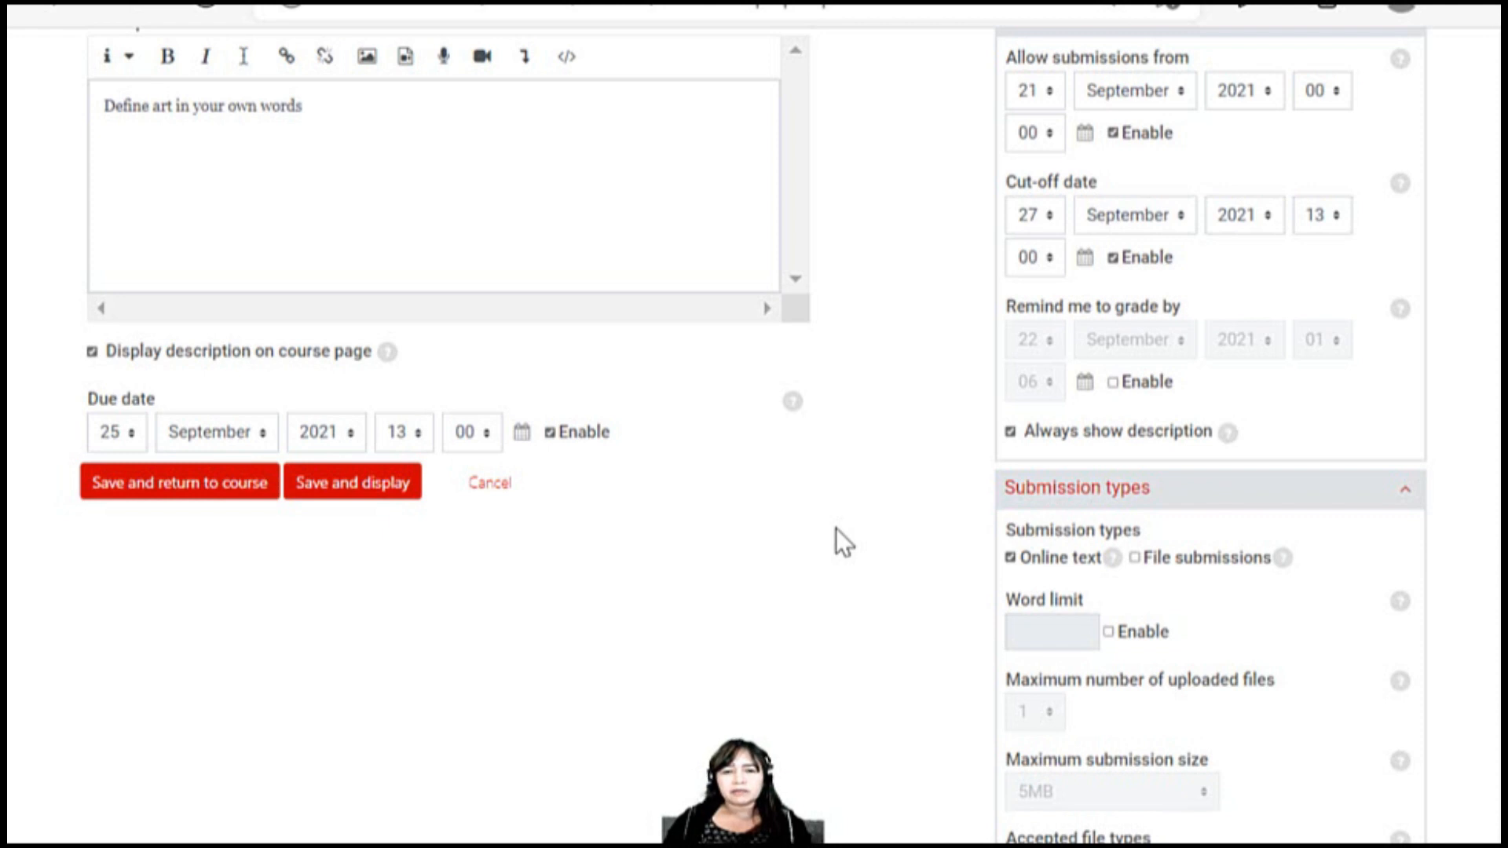
{"action": "scroll", "coordinate": [836, 528], "scroll_direction": "up", "scroll_amount": 1}
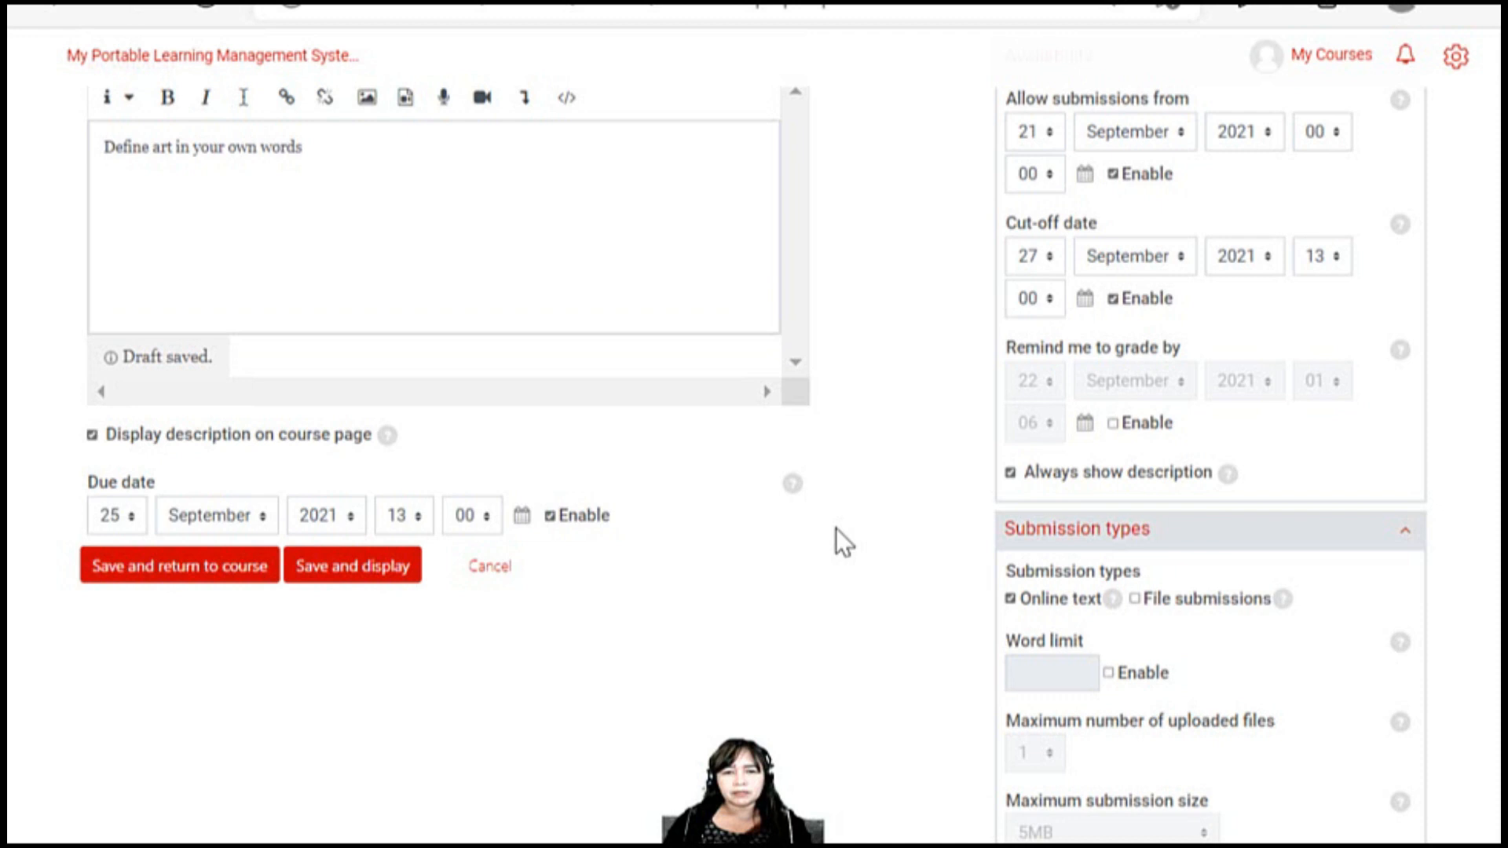
{"action": "scroll", "coordinate": [836, 528], "scroll_direction": "up", "scroll_amount": 1}
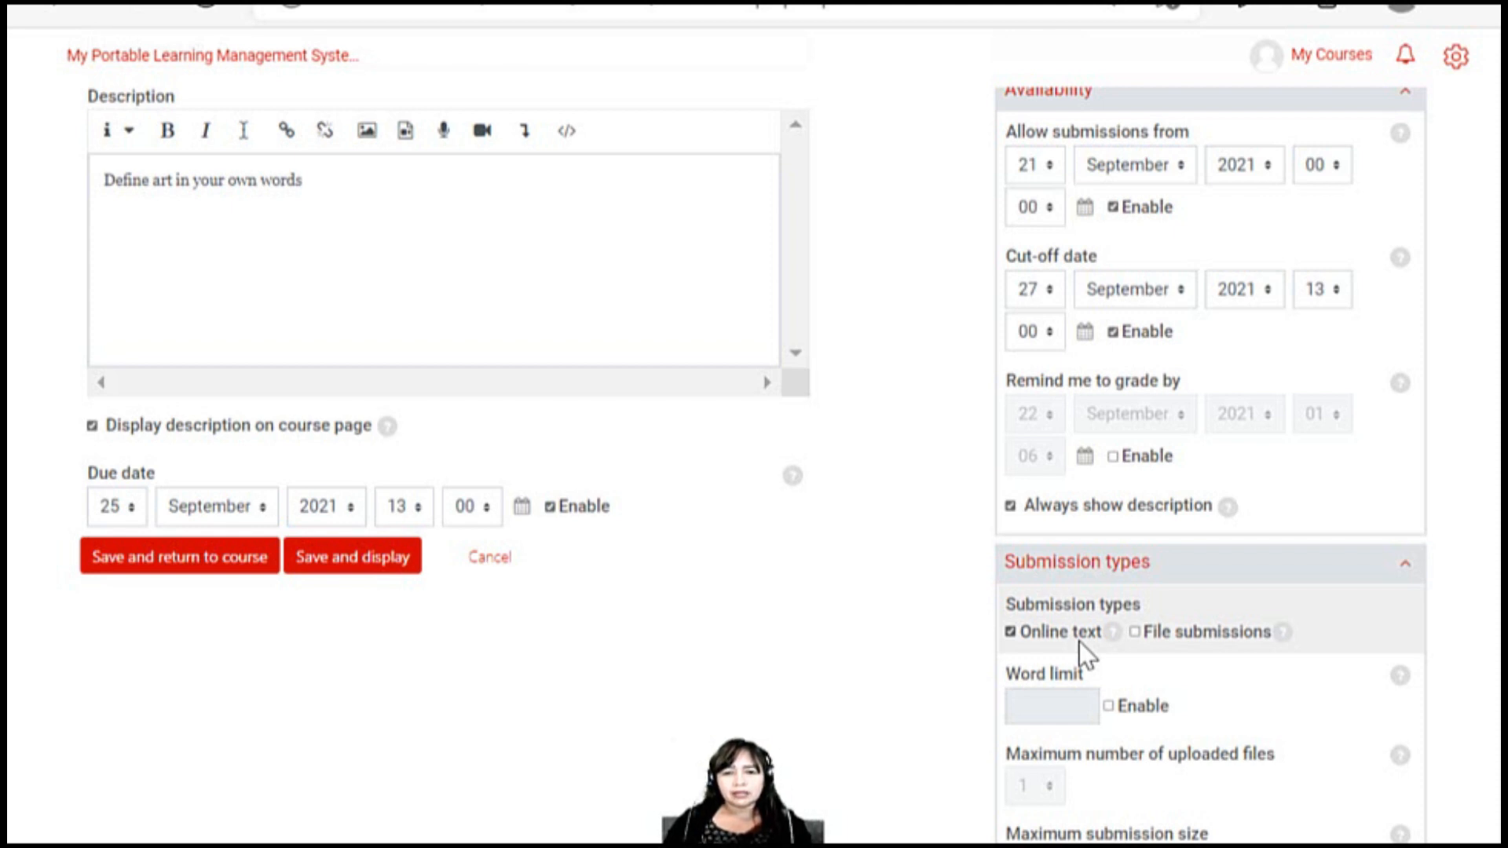
{"action": "left_click", "coordinate": [1137, 719]}
{"action": "left_click", "coordinate": [1070, 705]}
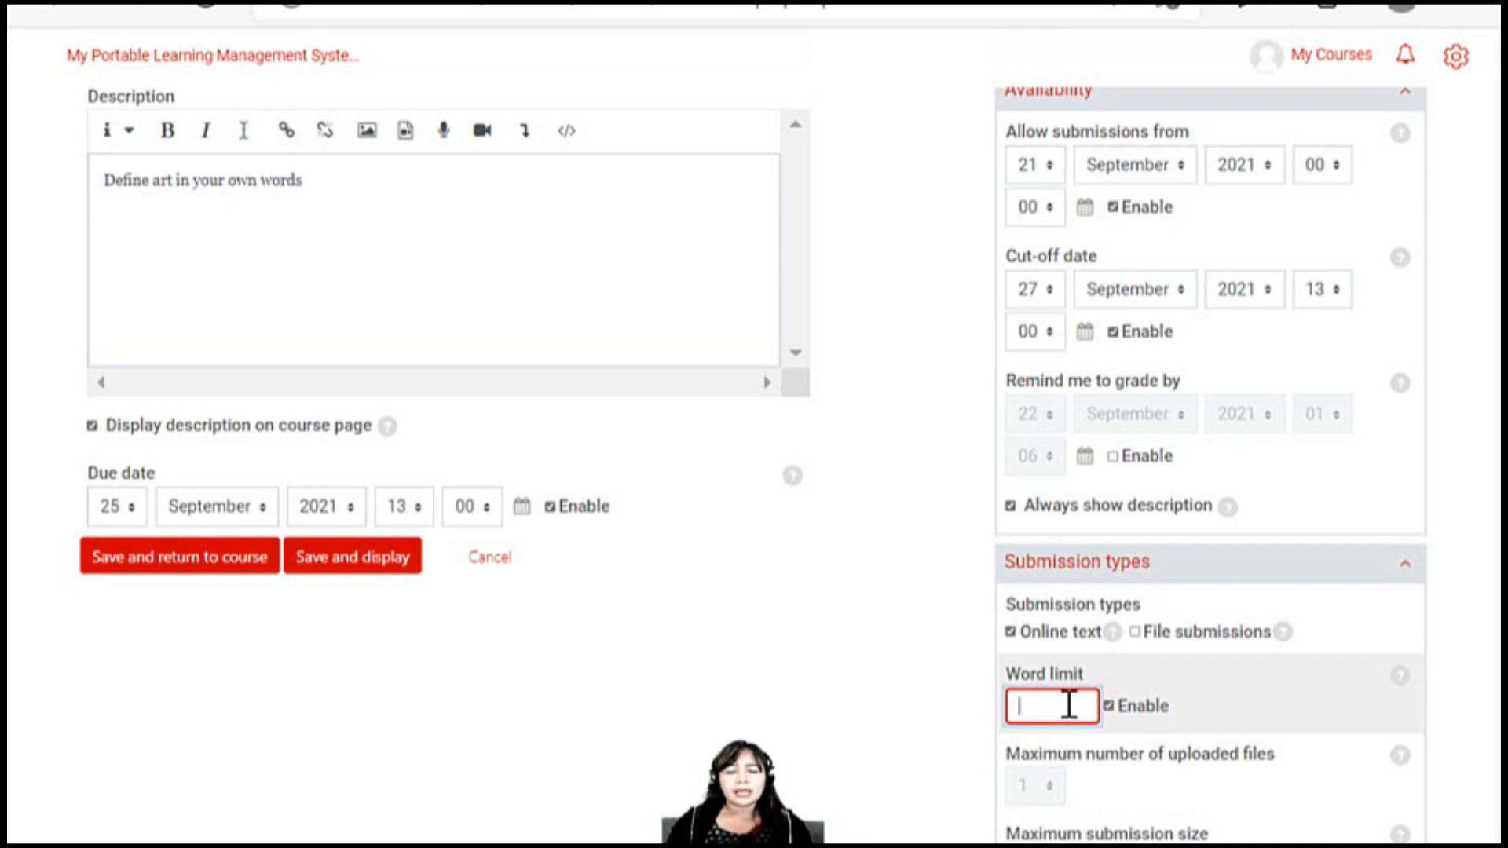
{"action": "type", "text": "100"}
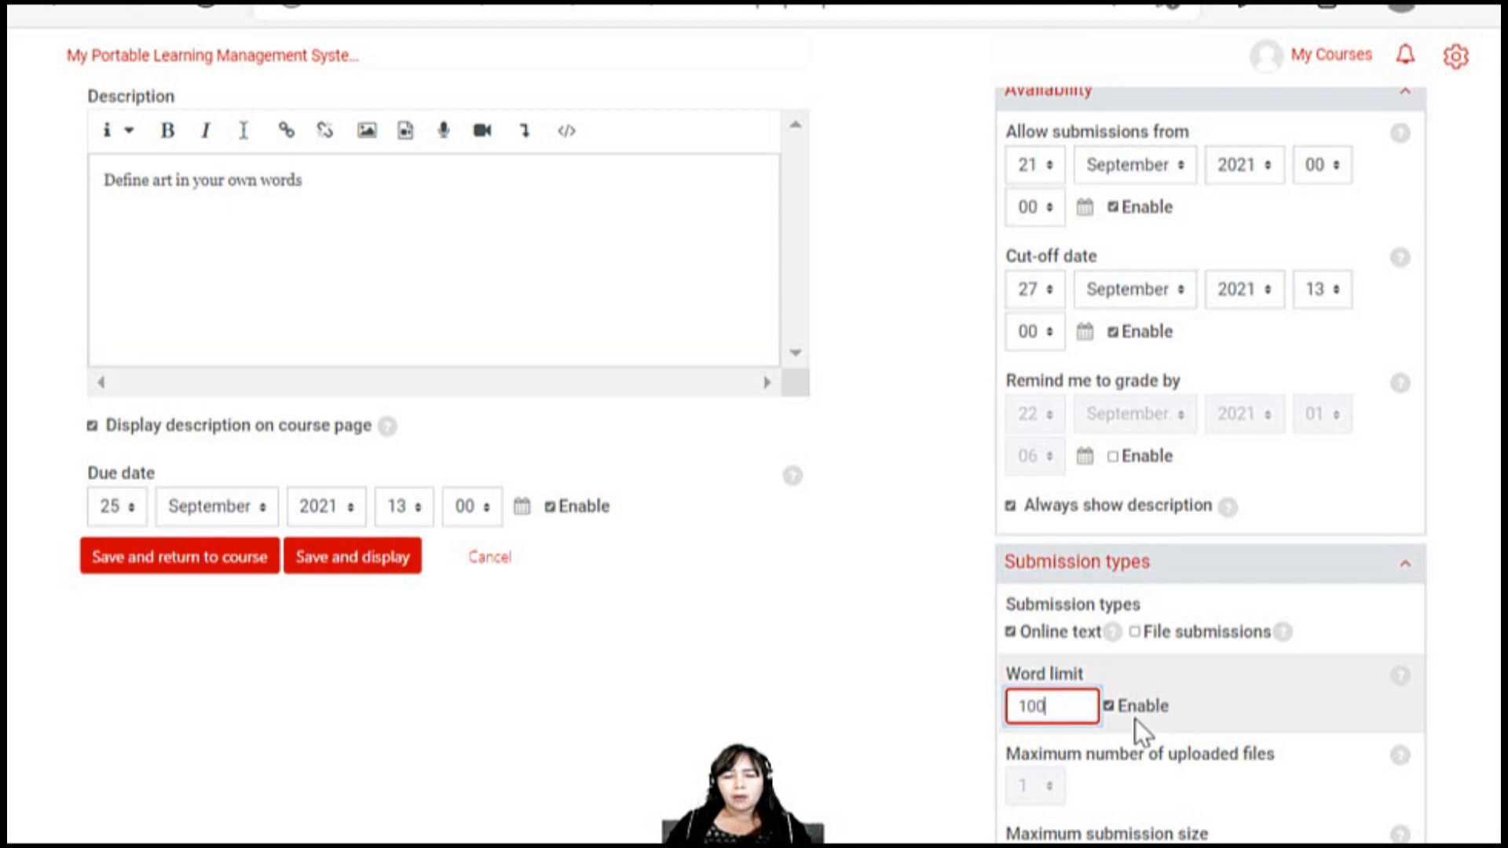
Check the remaining submission type options, and save Assignment #2, returning to the course page
{"action": "scroll", "coordinate": [1117, 769], "scroll_direction": "down", "scroll_amount": 1}
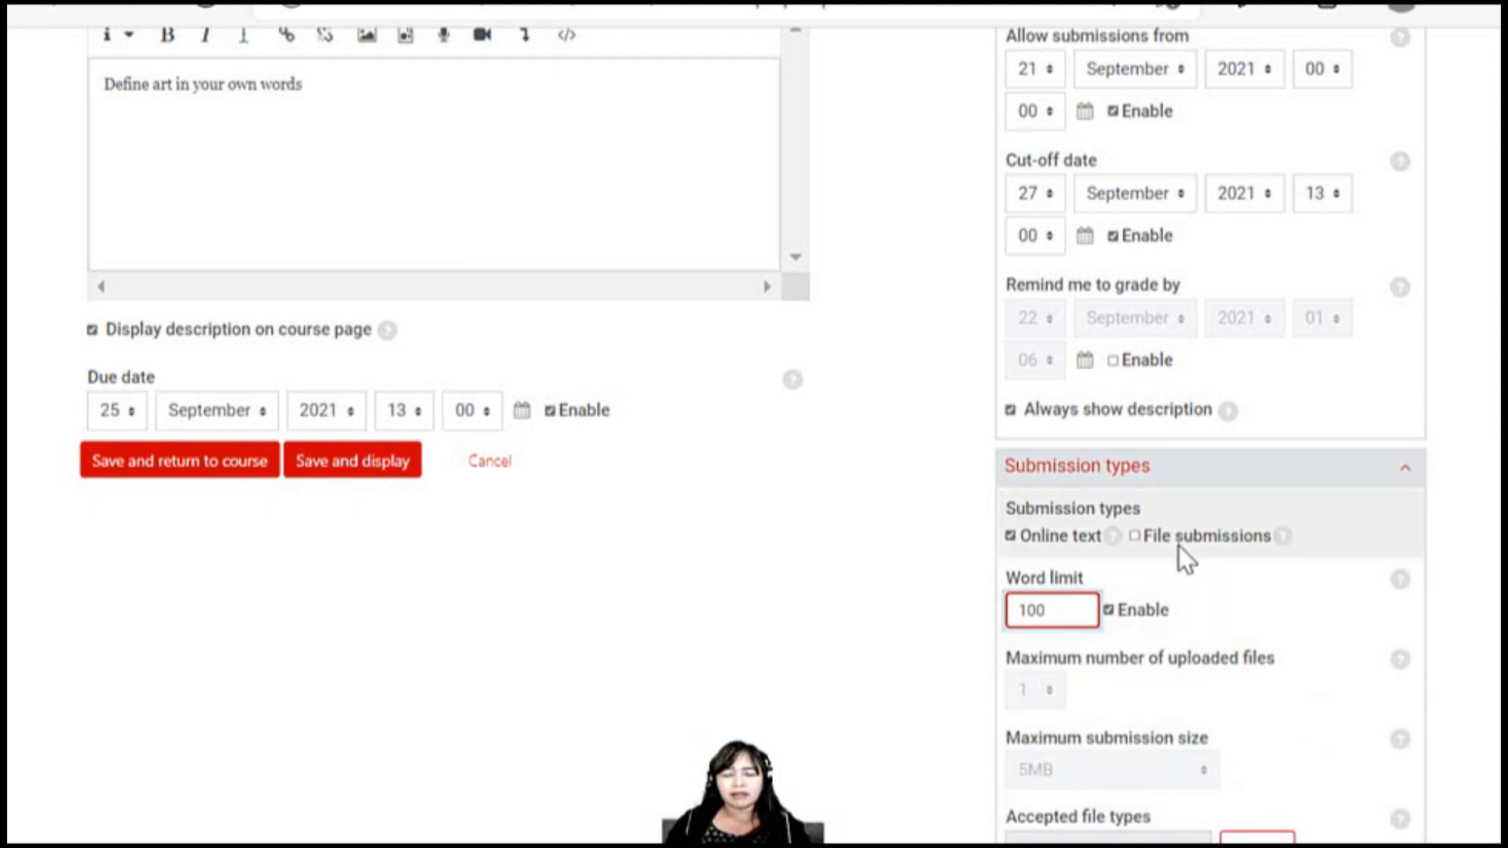
{"action": "scroll", "coordinate": [1176, 718], "scroll_direction": "down", "scroll_amount": 1}
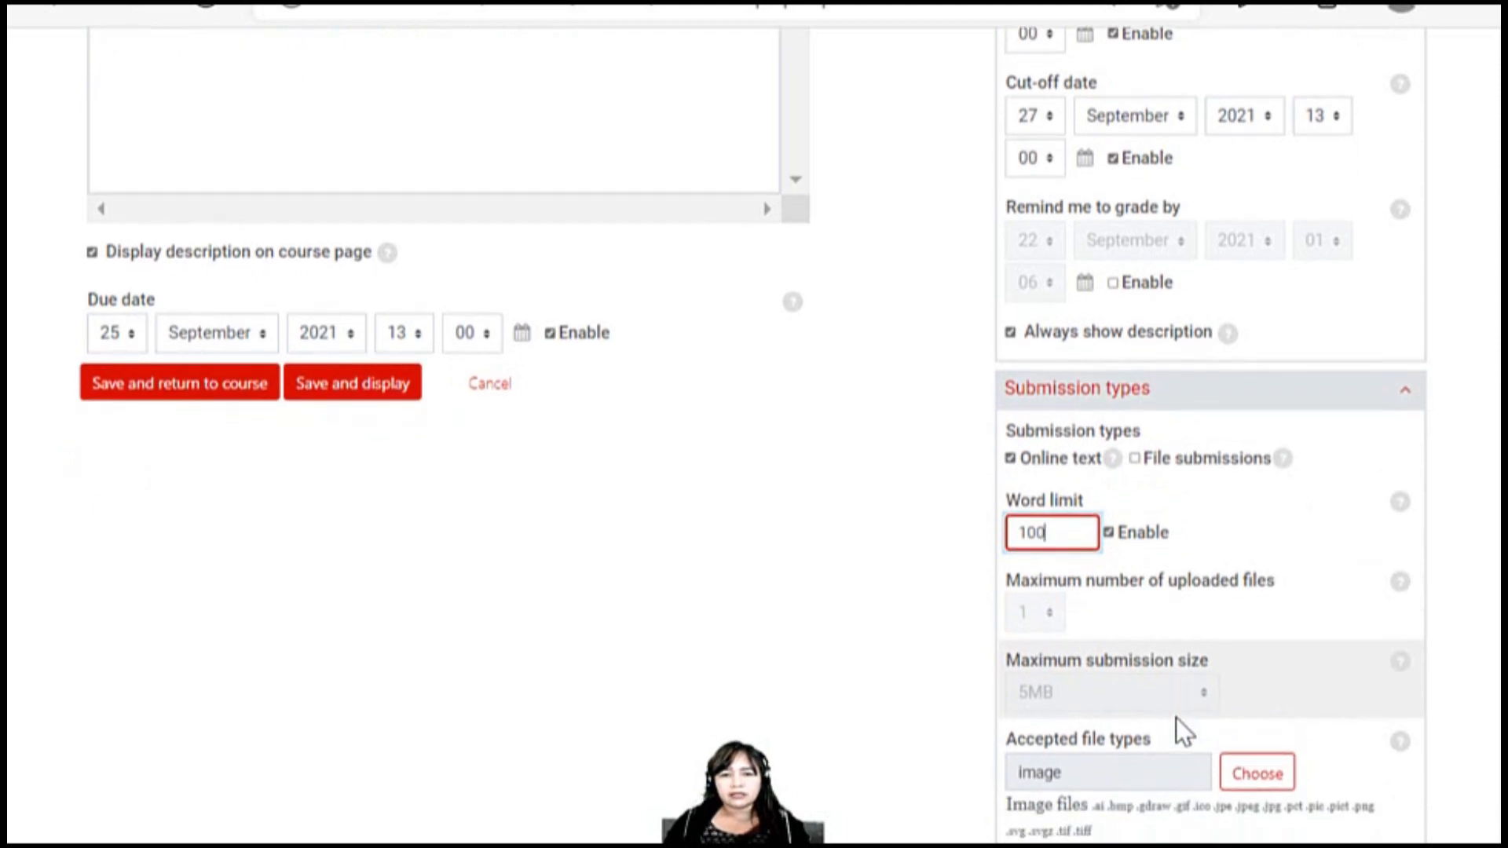
{"action": "scroll", "coordinate": [1176, 718], "scroll_direction": "up", "scroll_amount": 1}
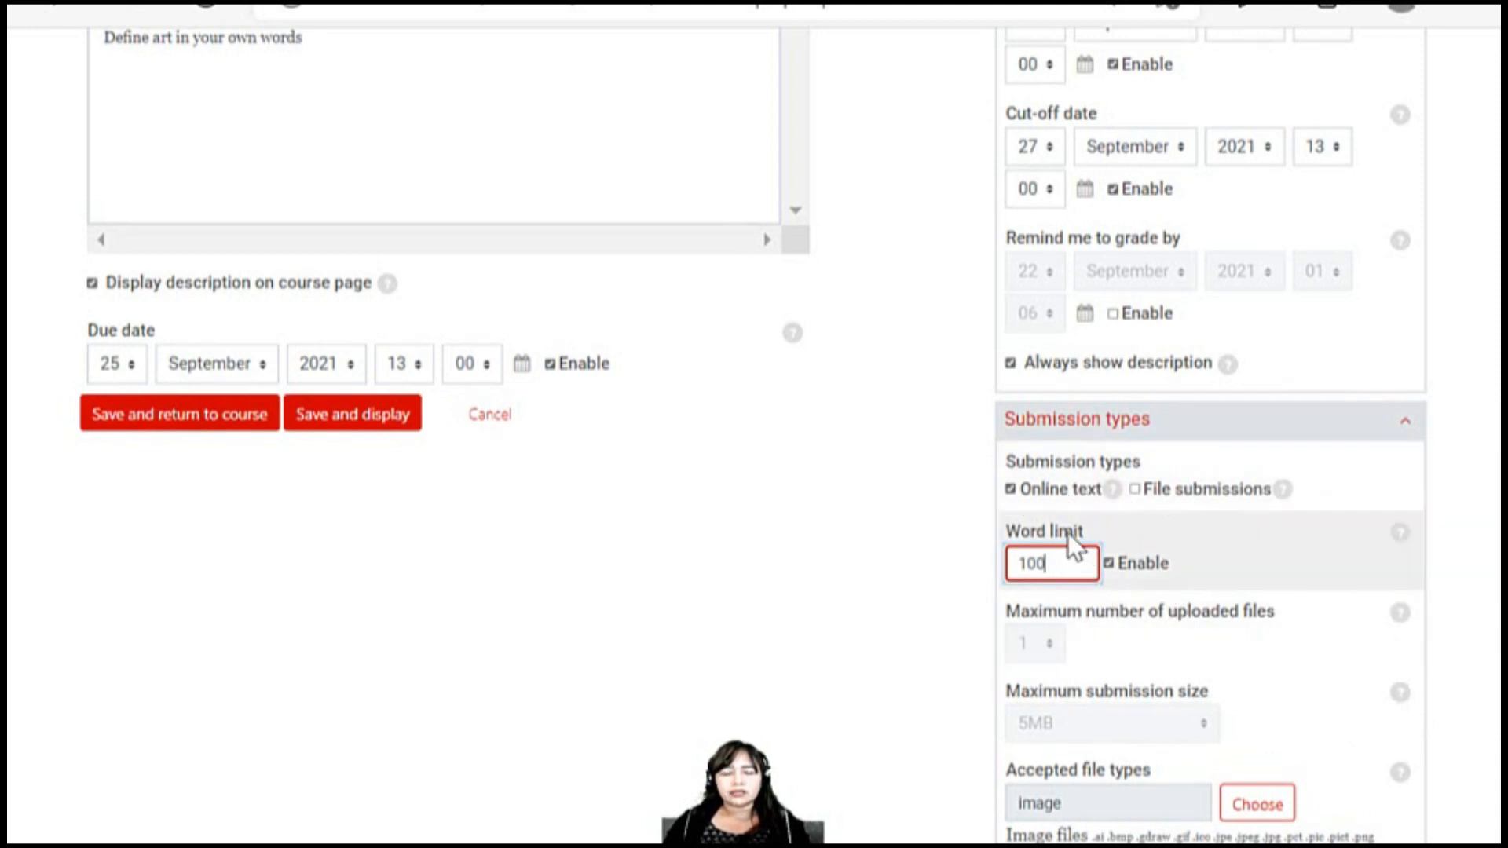
{"action": "scroll", "coordinate": [1060, 605], "scroll_direction": "down", "scroll_amount": 4}
{"action": "scroll", "coordinate": [1059, 597], "scroll_direction": "up", "scroll_amount": 5}
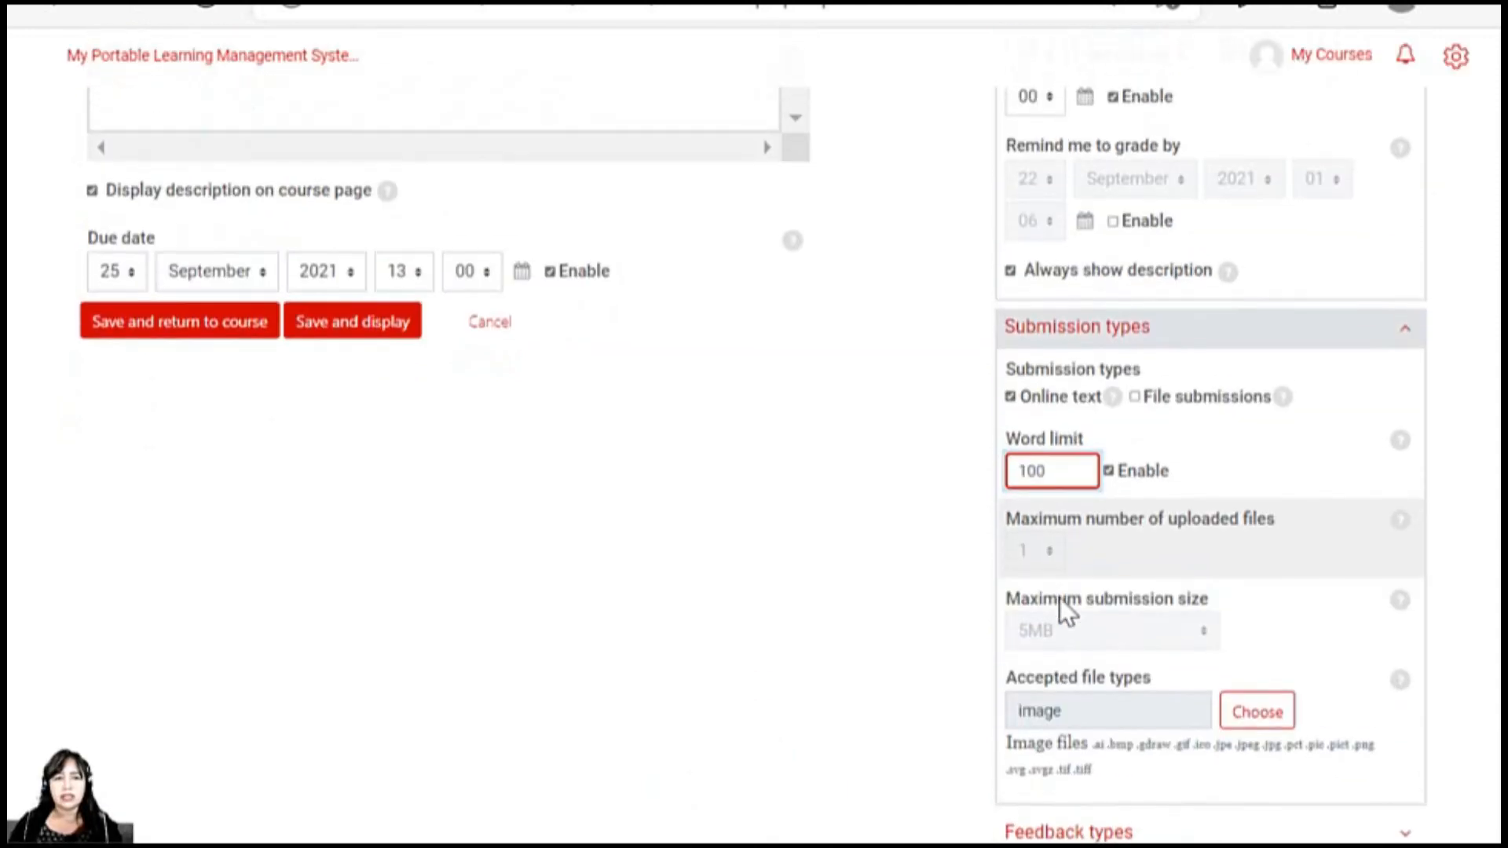
{"action": "left_click", "coordinate": [234, 502]}
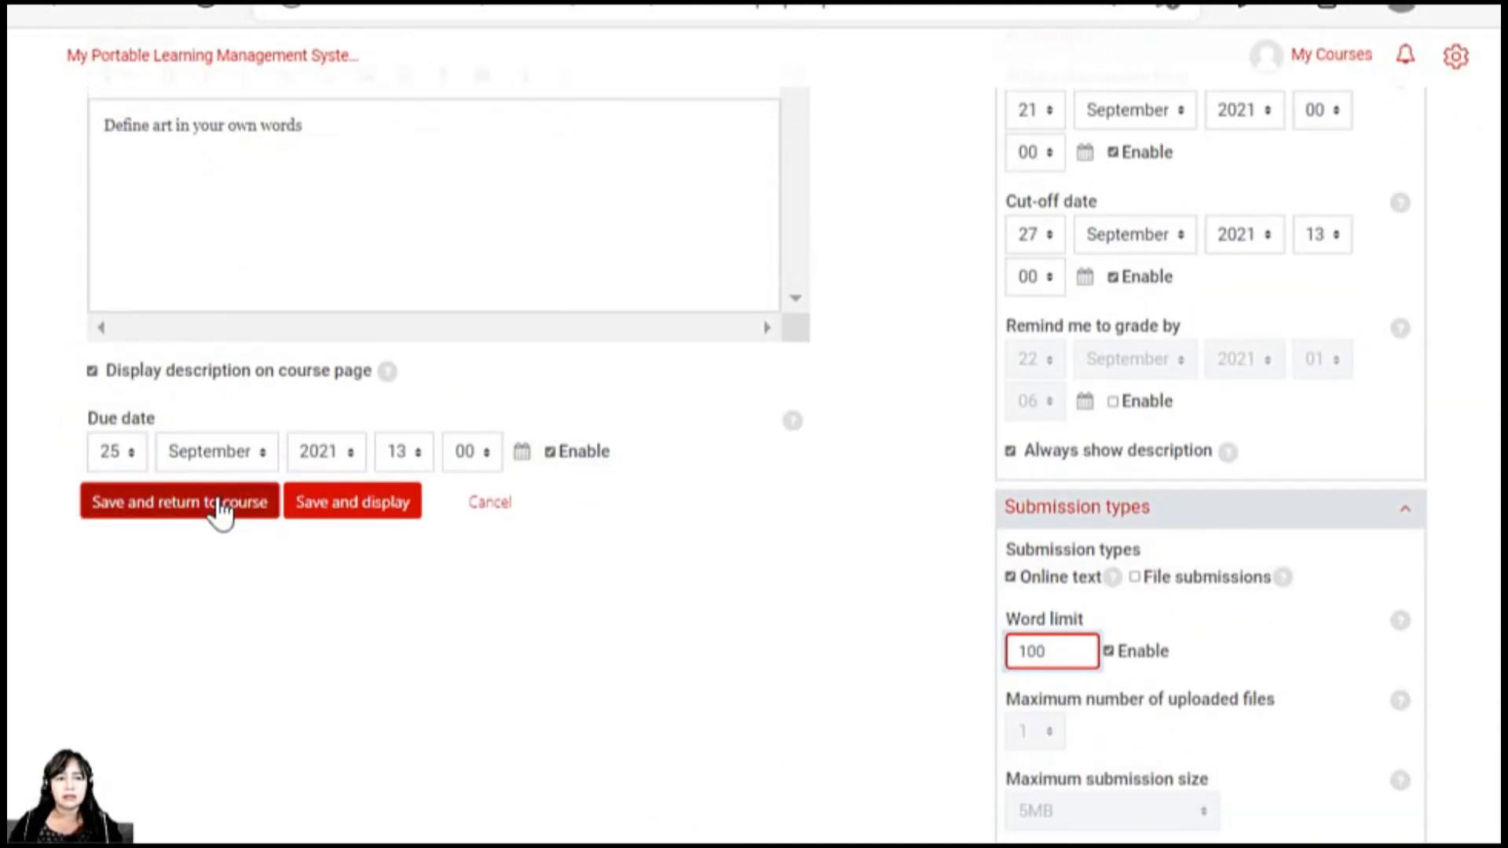